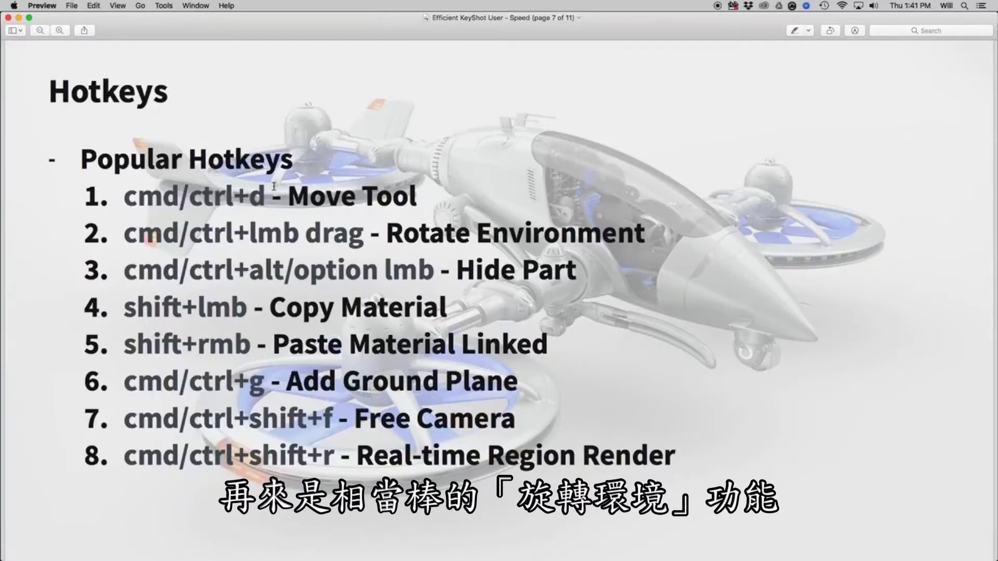
- Switch to KeyShot and set the environment's background to Lighting Environment with the whole camera model in view
key("super+Tab")
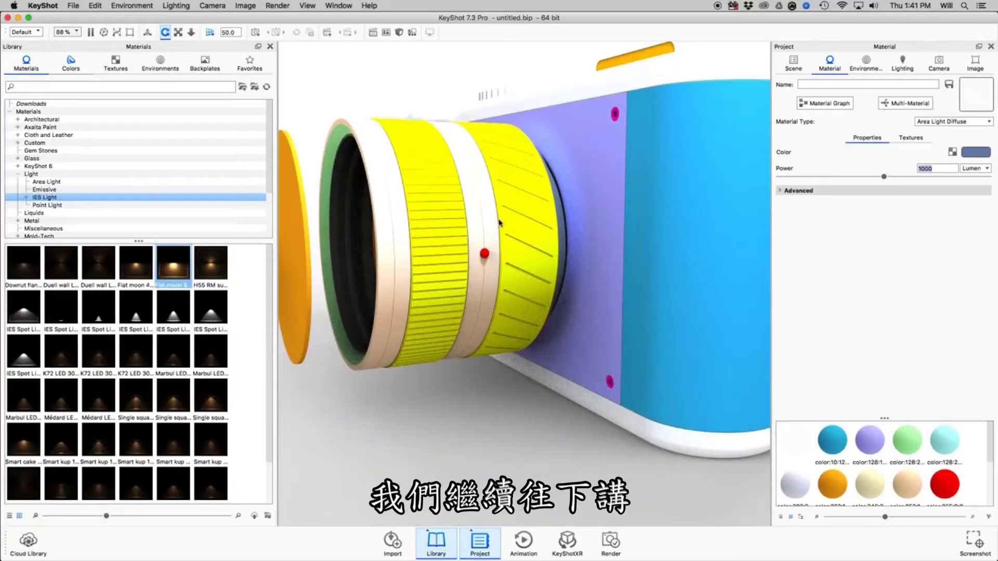
scroll(500, 223, "down", 10)
left_click_drag(442, 212, 565, 194)
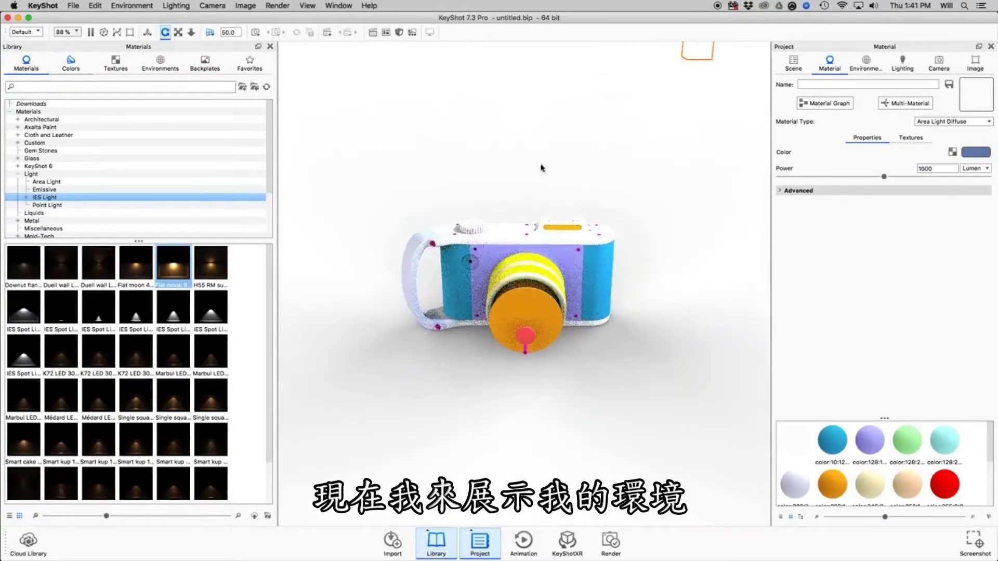
scroll(539, 177, "down", 3)
scroll(583, 169, "down", 2)
scroll(458, 327, "down", 2)
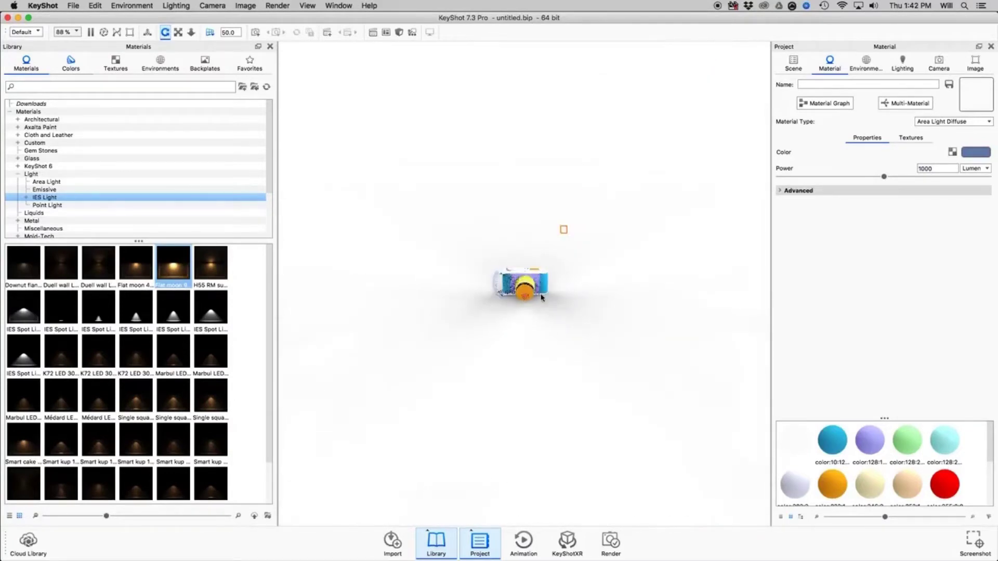
left_click(866, 63)
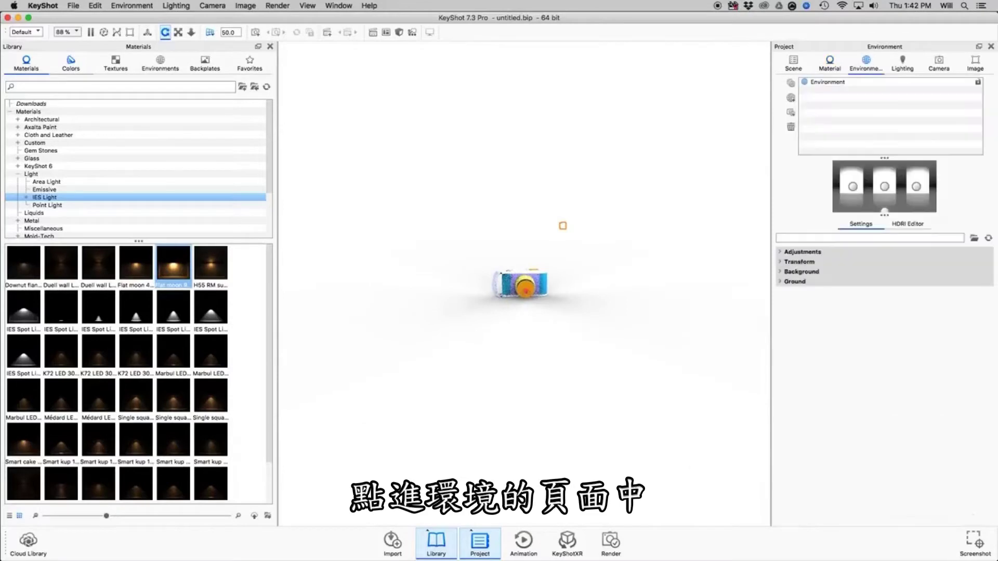
left_click(786, 271)
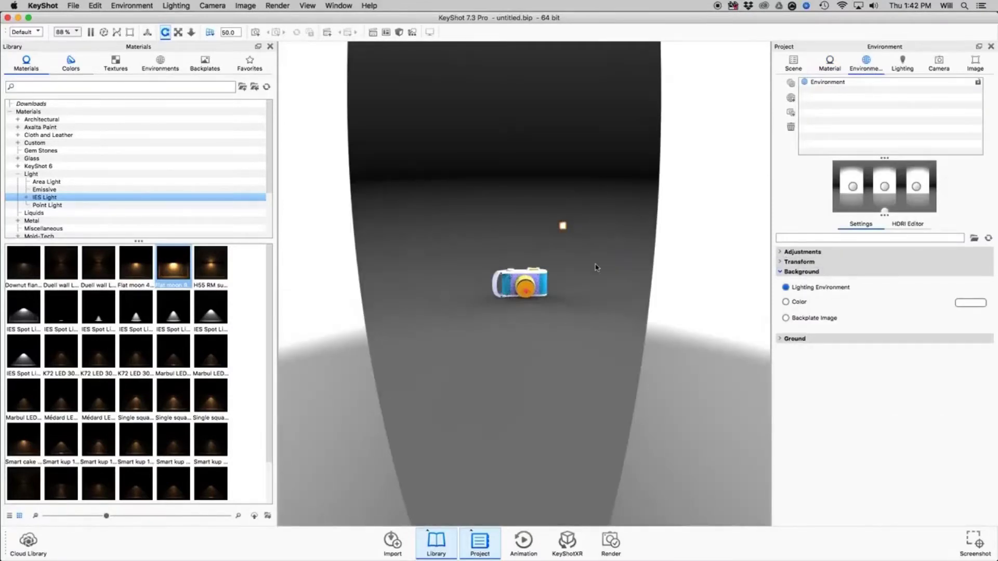
- Rotate the lighting environment until the dark panel's edge sits behind the camera model
scroll(661, 231, "up", 3)
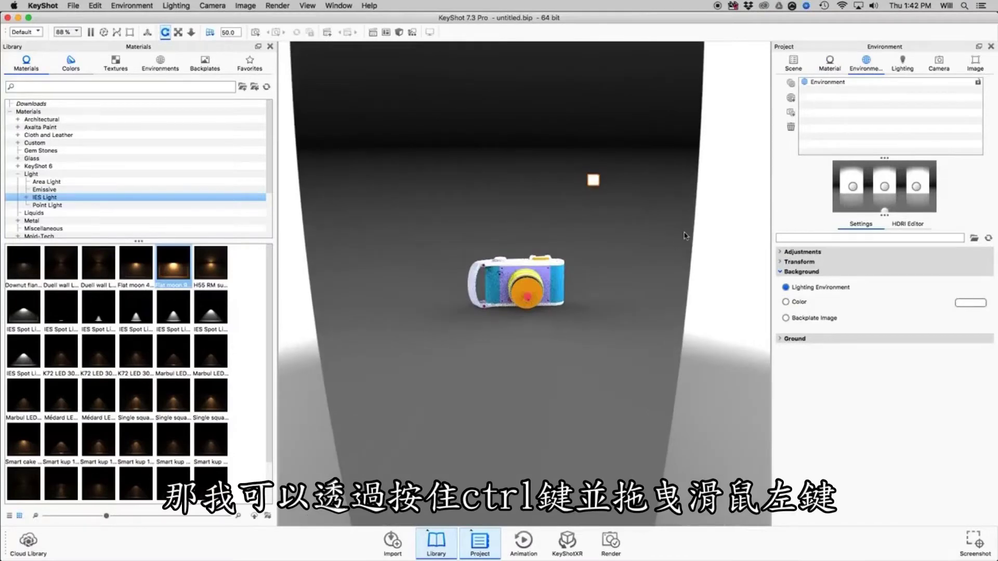
scroll(684, 237, "down", 3)
left_click_drag(641, 195, 722, 156, "ctrl")
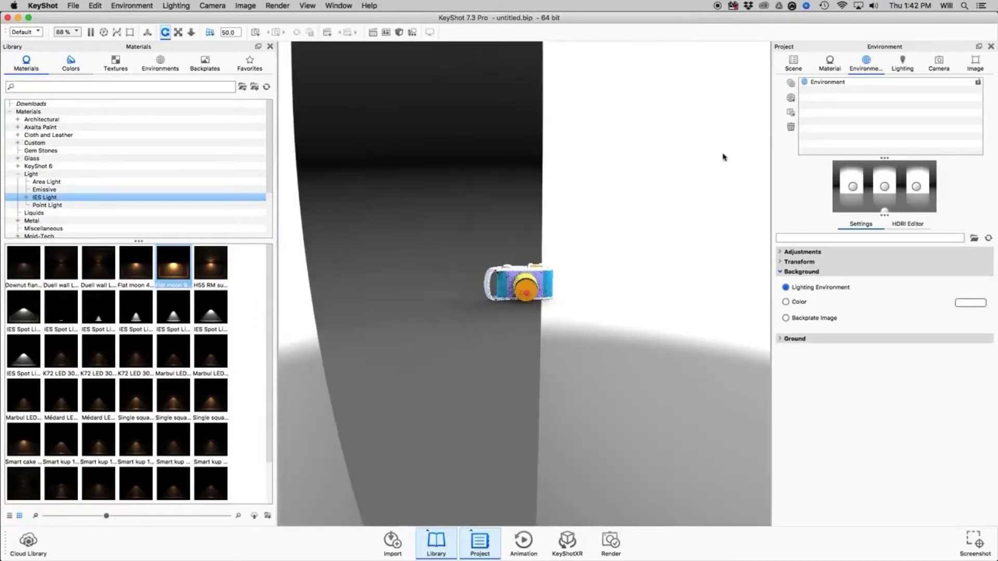
- Hide the Cube light in the scene
left_click(803, 67)
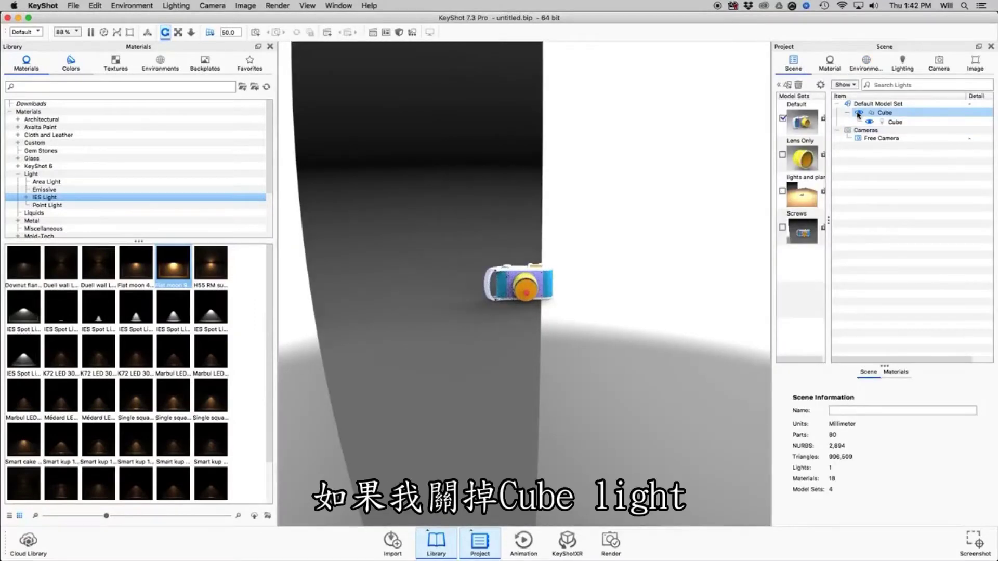
scroll(541, 309, "up", 10)
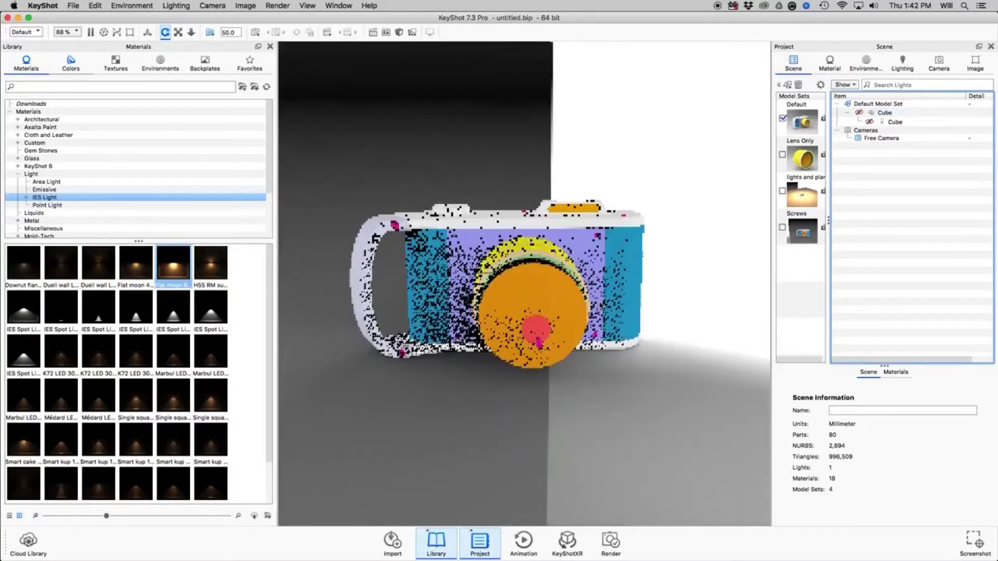
- Rotate the lighting environment around the camera model to try different lighting directions, ending with the dark panel behind it
mouse_move(563, 123)
left_mouse_down("ctrl")
mouse_move(541, 120)
mouse_move(593, 119)
mouse_move(551, 118)
left_mouse_up("ctrl")
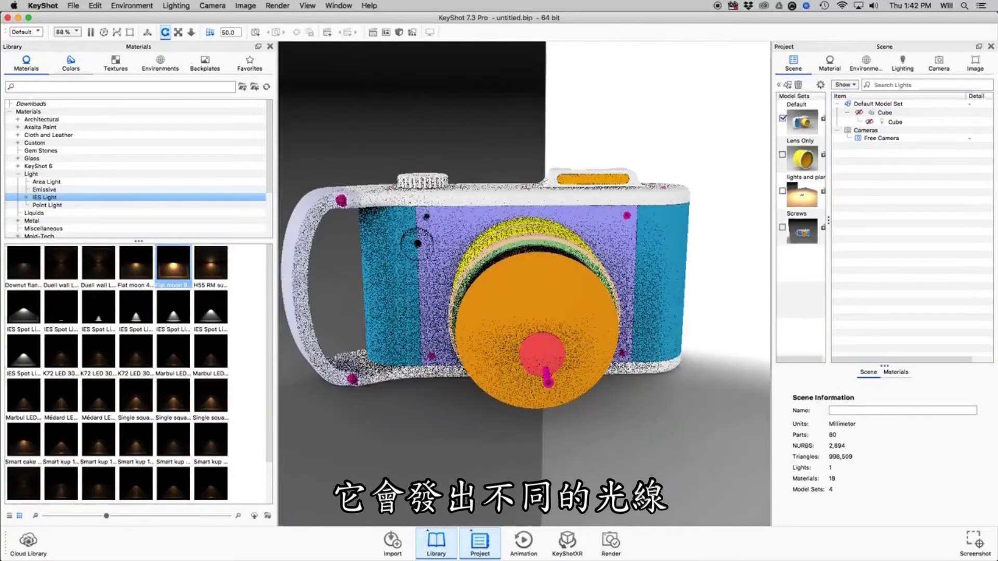
left_click_drag(639, 271, 560, 283)
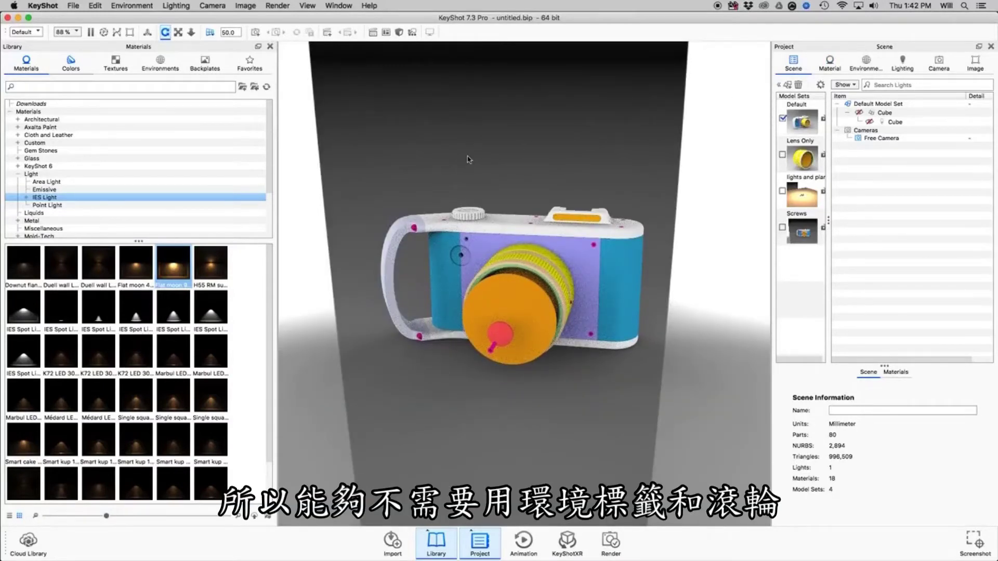
left_click_drag(460, 150, 676, 137, "ctrl")
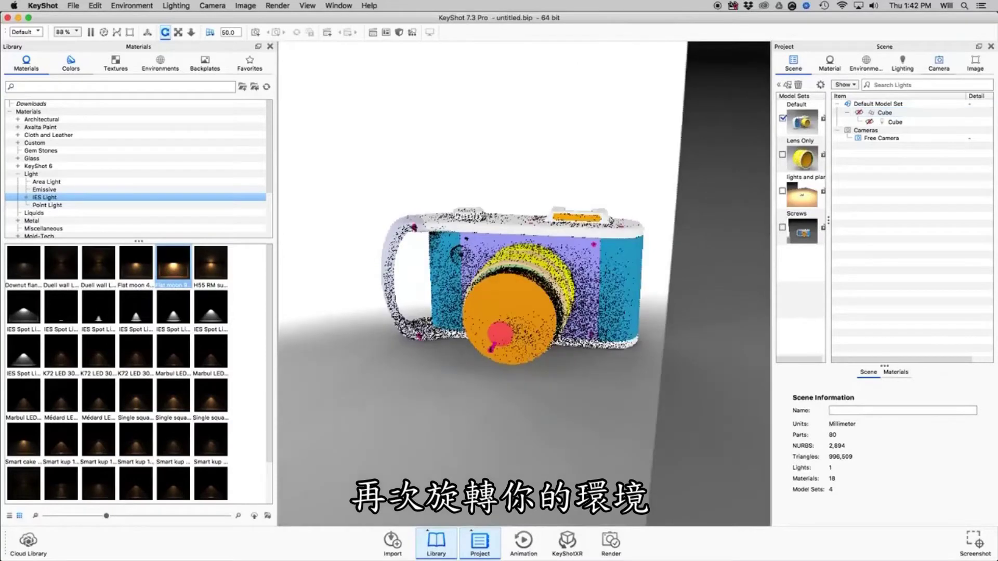
left_click_drag(594, 166, 564, 151, "ctrl")
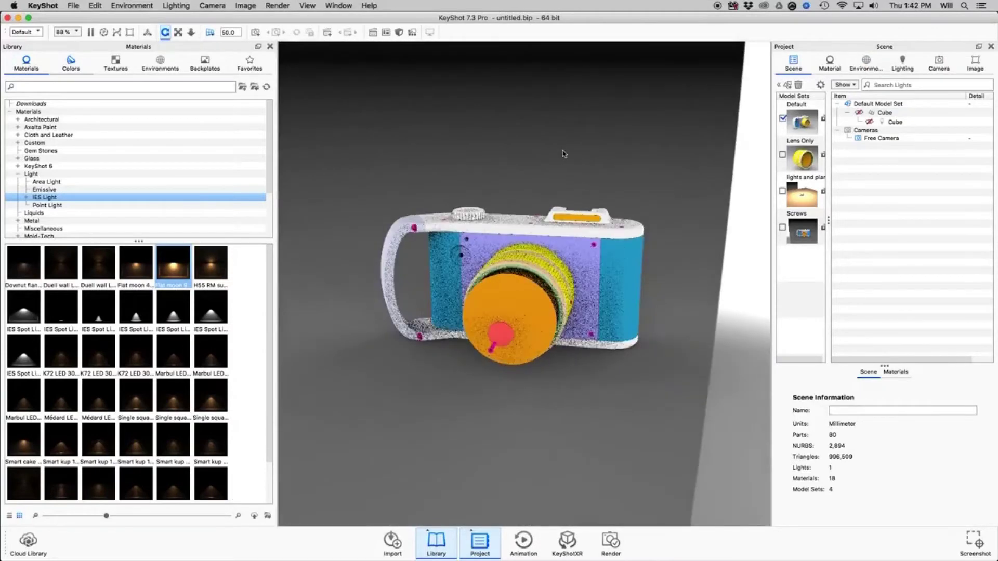
- Hide the yellow lens rings, the ring between them, the purple front plate and the part behind the lens
key("super+Tab")
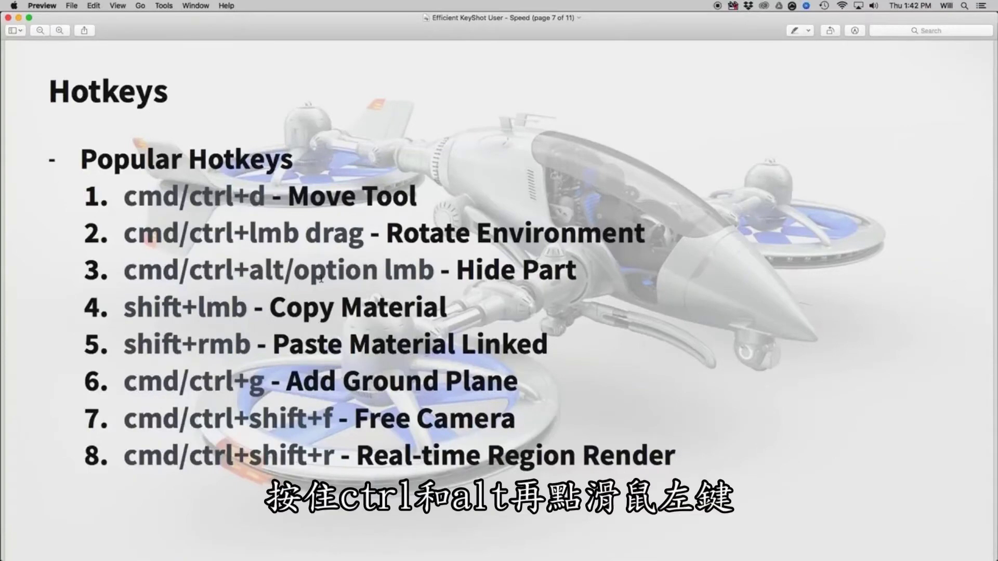
key("super+Tab")
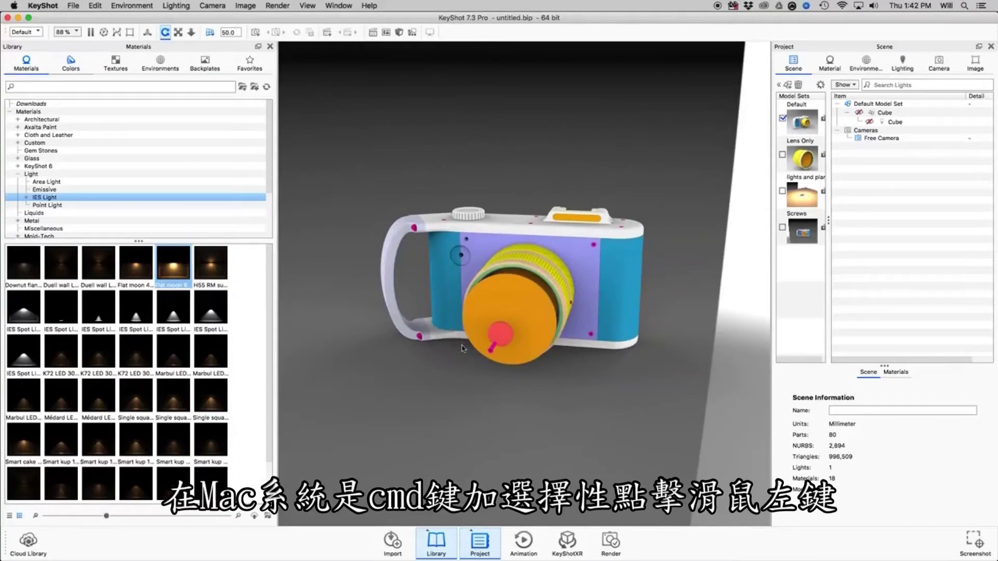
left_click_drag(563, 327, 494, 310)
left_click(559, 311, "ctrl+alt")
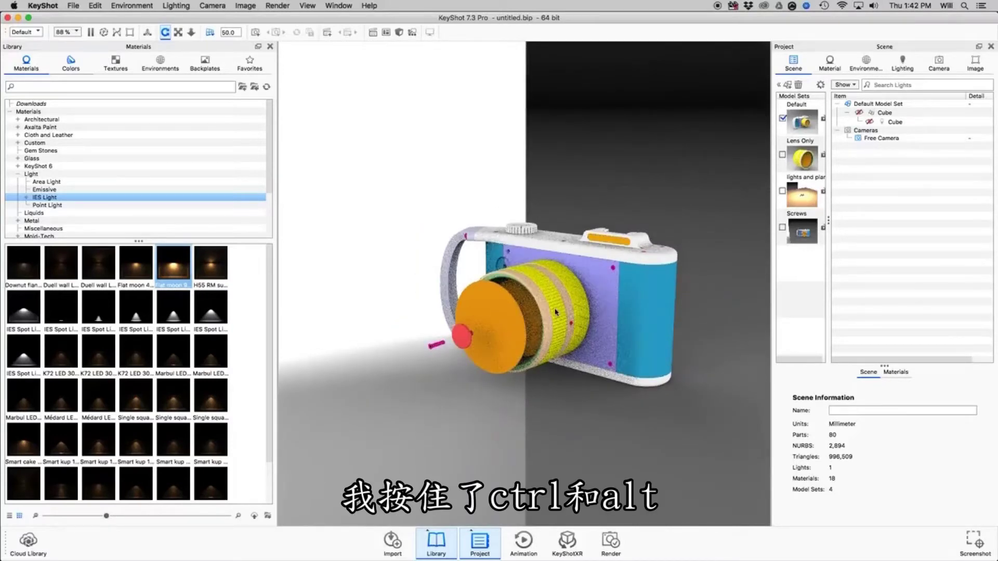
left_click(570, 308, "ctrl+alt")
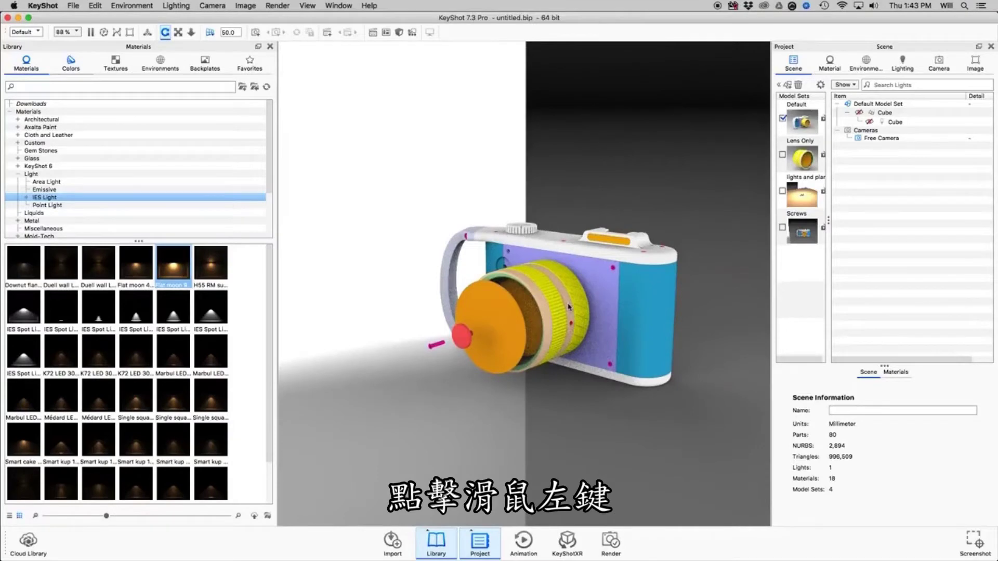
left_click(572, 307, "ctrl+alt")
left_click(573, 307, "ctrl+alt")
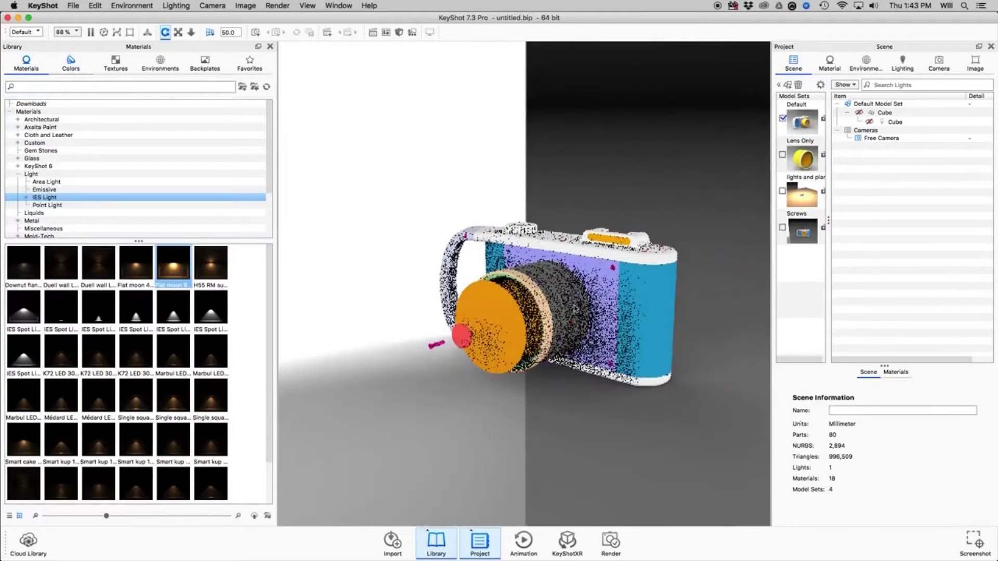
left_click(596, 307, "ctrl+alt")
left_click(583, 307, "ctrl+alt")
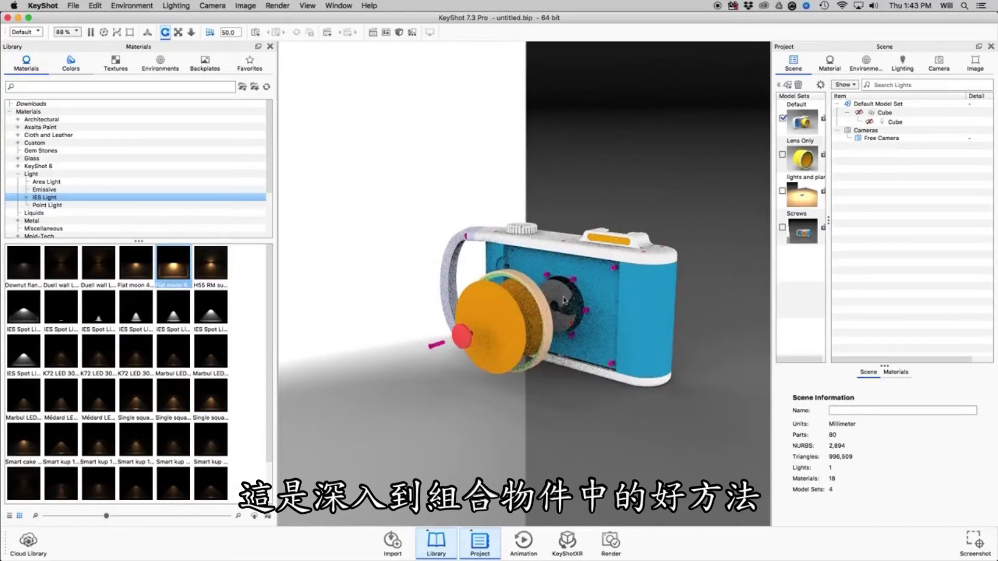
left_click(568, 302, "ctrl+alt")
- Show all hidden parts and hide only the front yellow ridged lens ring
right_click(573, 188)
left_click(591, 208)
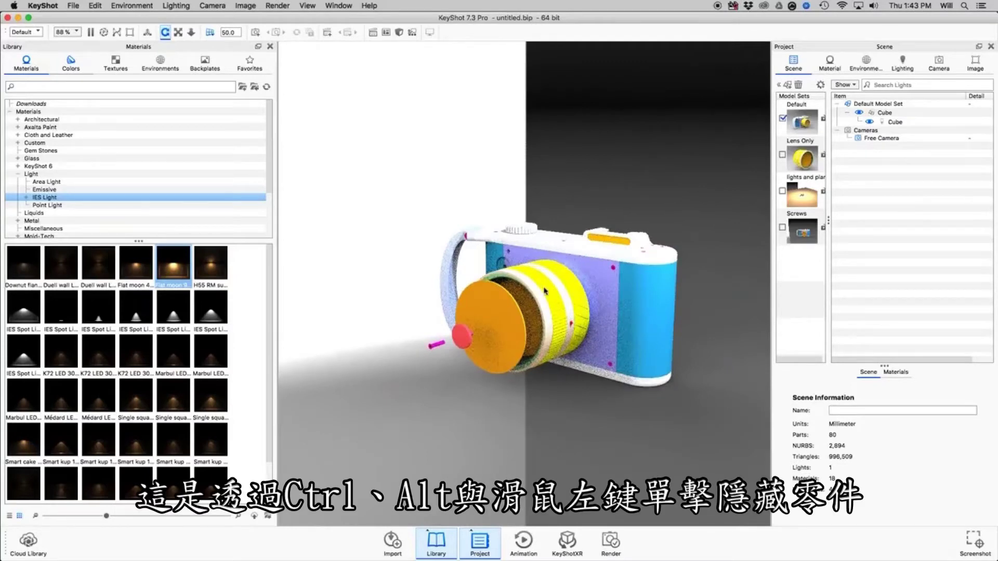
left_click(561, 288, "ctrl+alt")
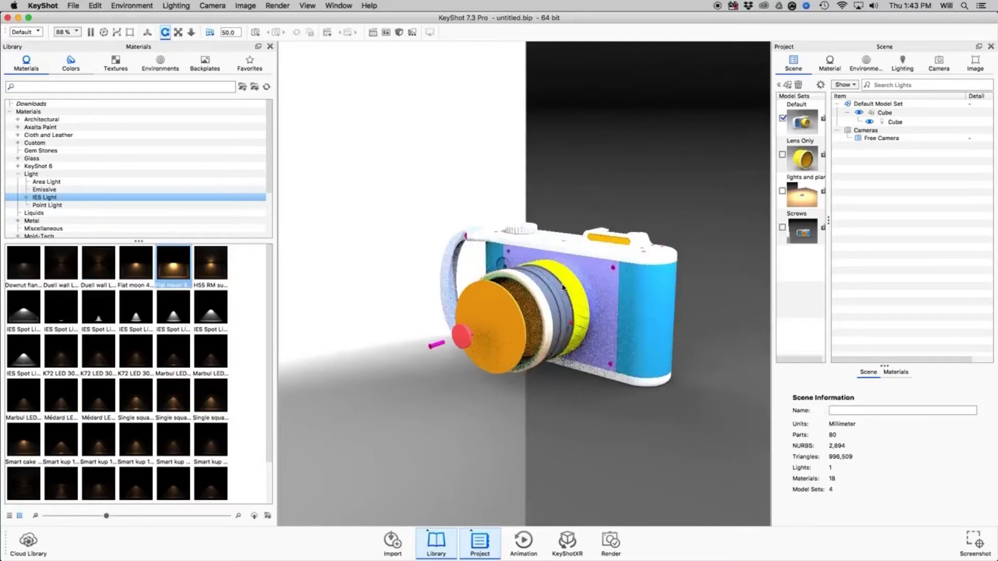
- Collapse the Light category and search the material library for "plastic"
key("super+Tab")
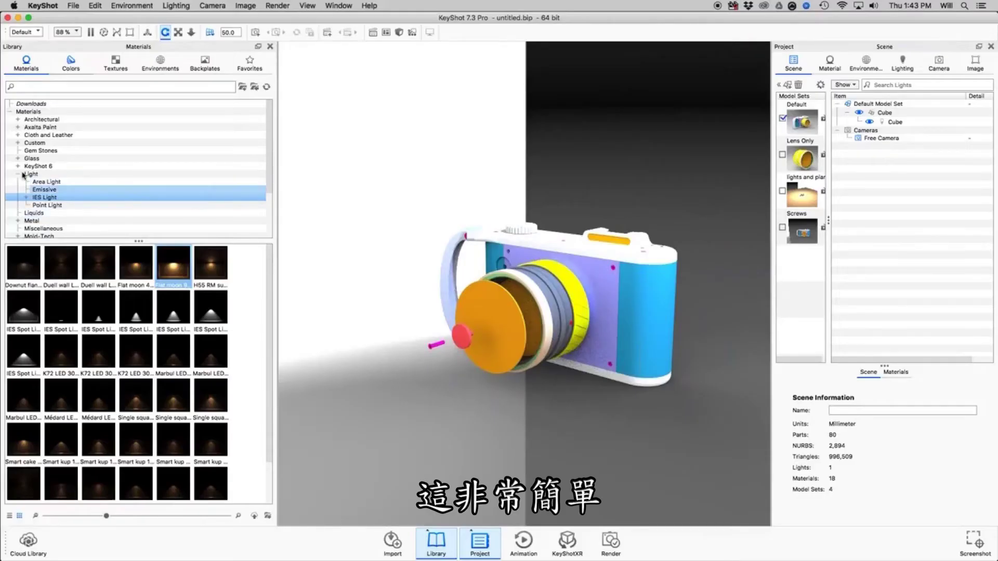
left_click(23, 176)
left_click(23, 176)
left_click(35, 84)
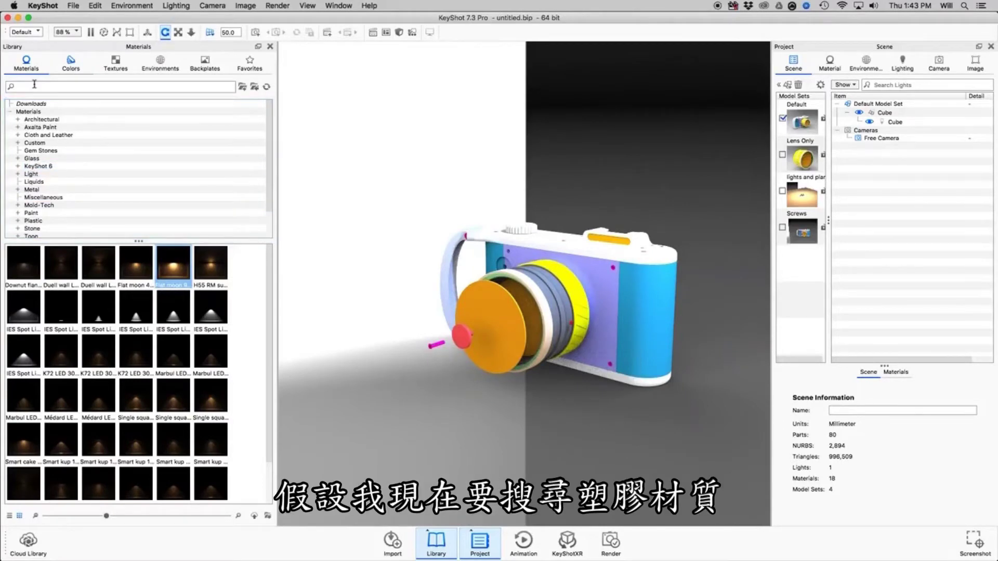
type("plastic")
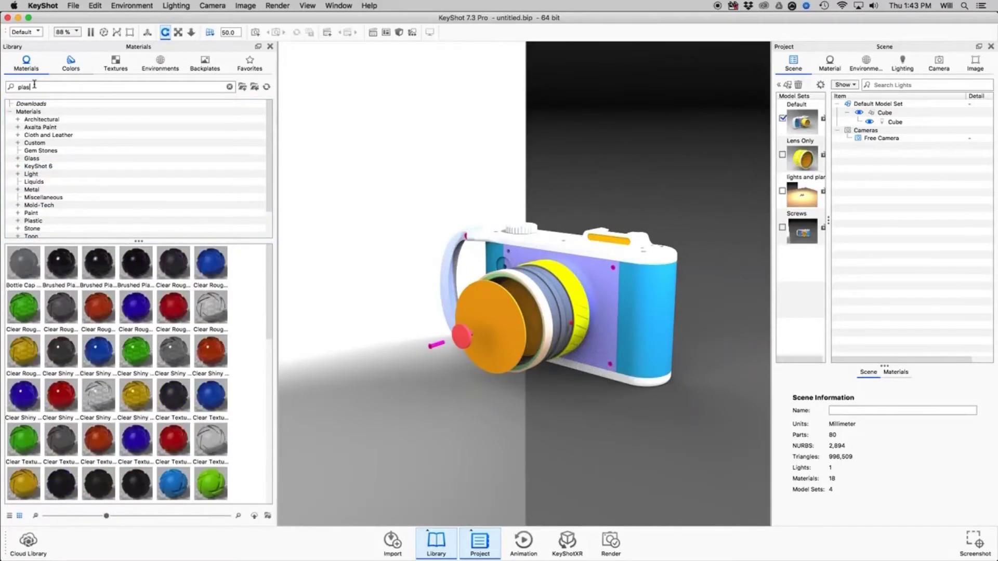
- Apply Hard Rough Plastic Green to the camera's front plate and paste it linked onto the top cover
left_click_drag(210, 483, 603, 279)
scroll(603, 279, "up", 5)
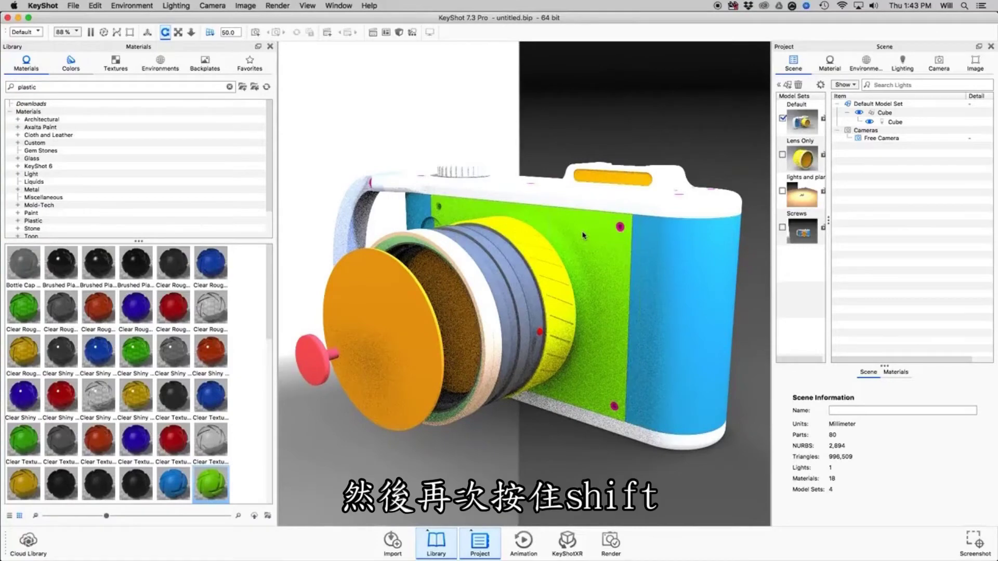
right_click(635, 203, "shift")
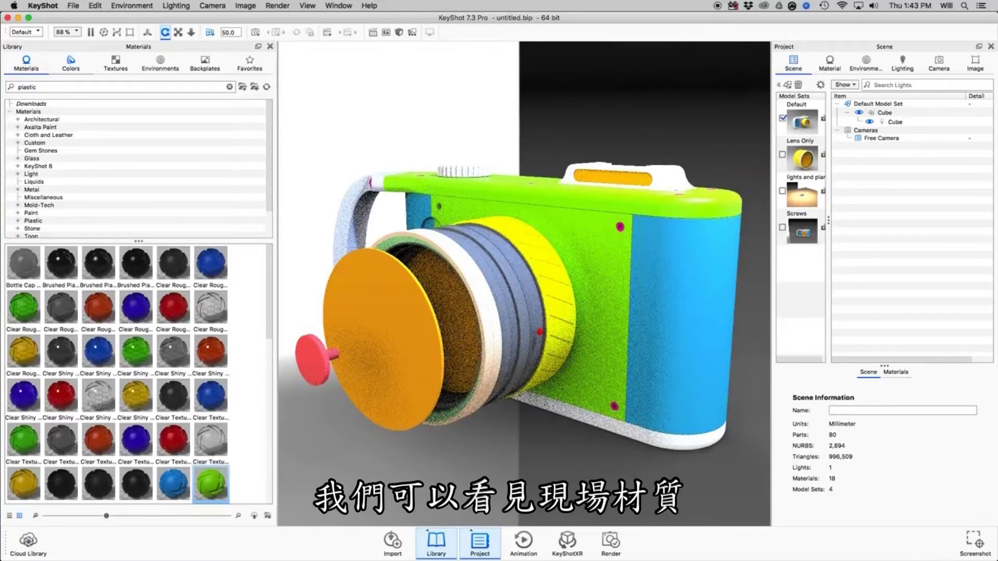
- Show the scene's materials as an enlarged list and check the Hard Rough Plastic Green entry
left_click(894, 372)
left_click_drag(885, 365, 876, 260)
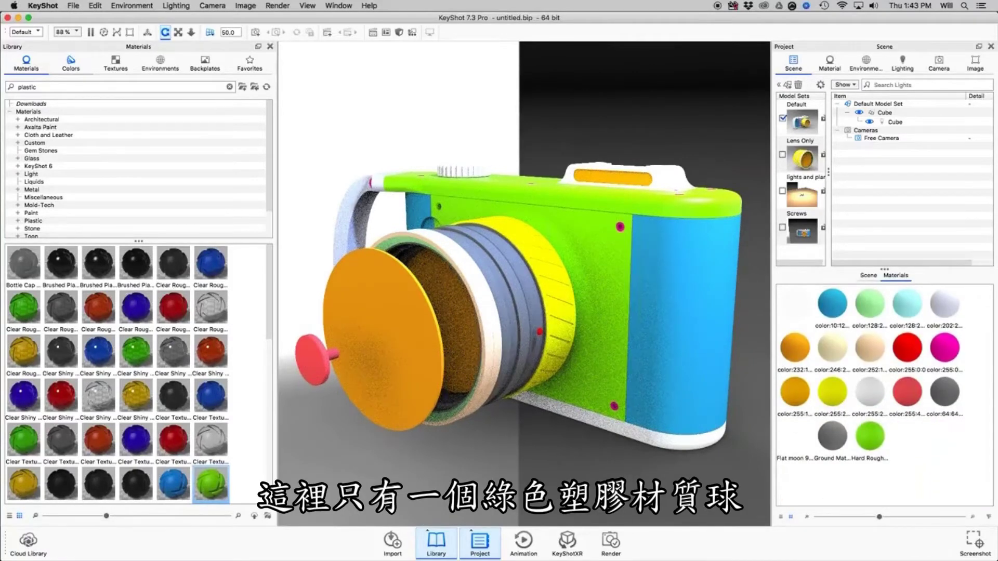
left_click(782, 517)
left_click(803, 456)
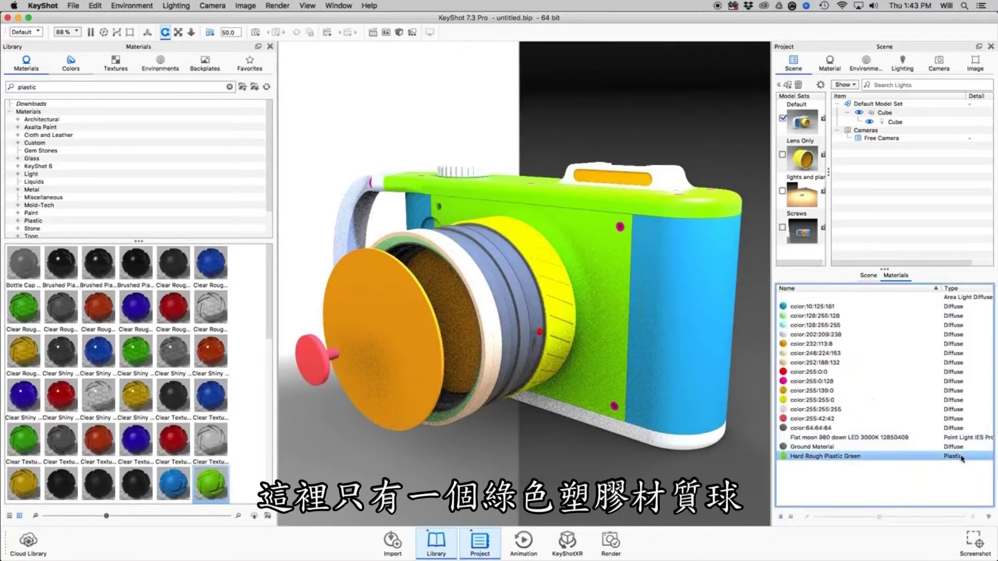
- Paste the linked green plastic material onto the blue camera body and the white bottom cover
right_click(696, 247, "shift")
right_click(696, 247, "shift")
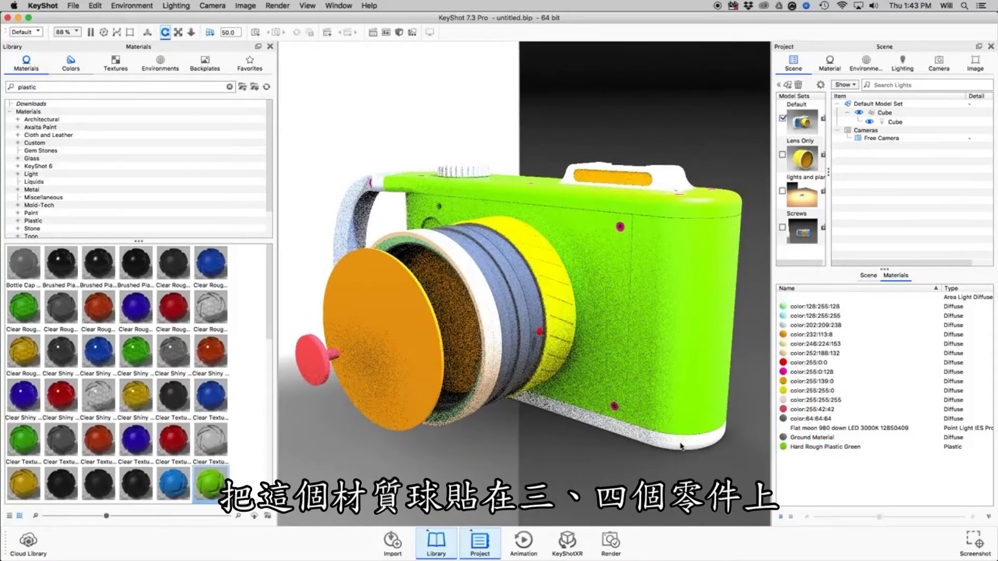
right_click(664, 436, "shift")
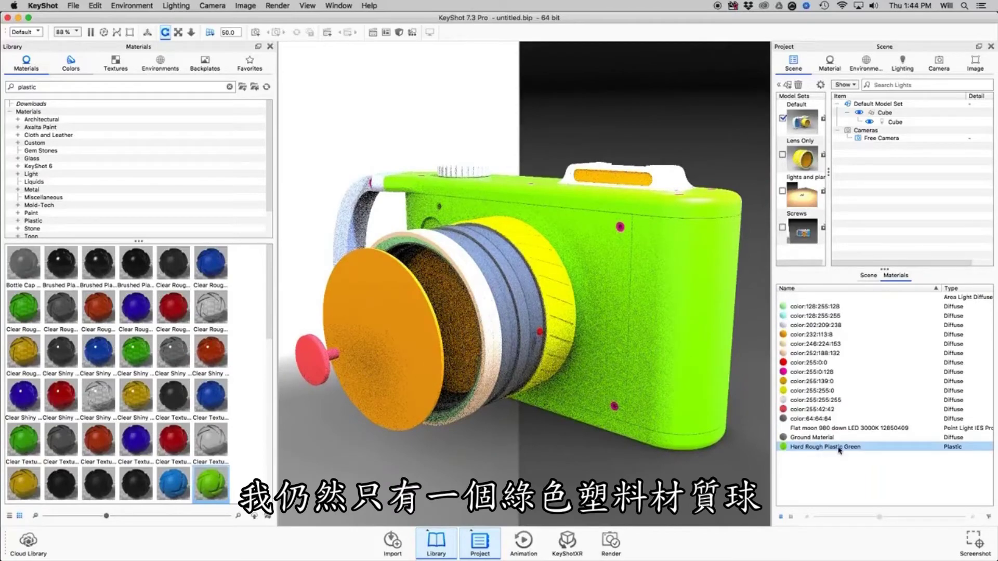
- Change the shared green plastic's diffuse color to a softer green, about RGB 157, 205, 121
double_click(689, 261)
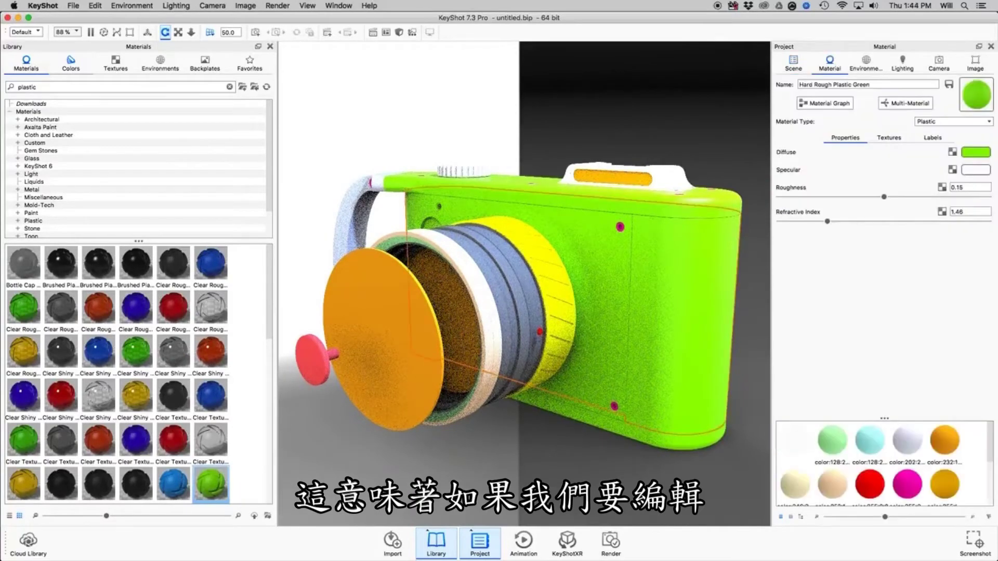
left_click(979, 153)
left_click_drag(976, 203, 937, 227)
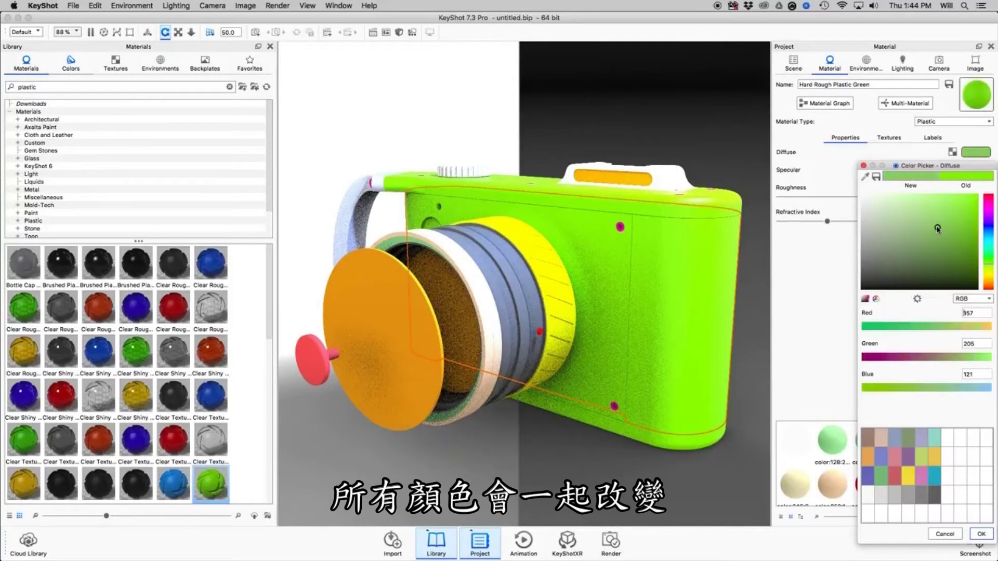
left_click(981, 534)
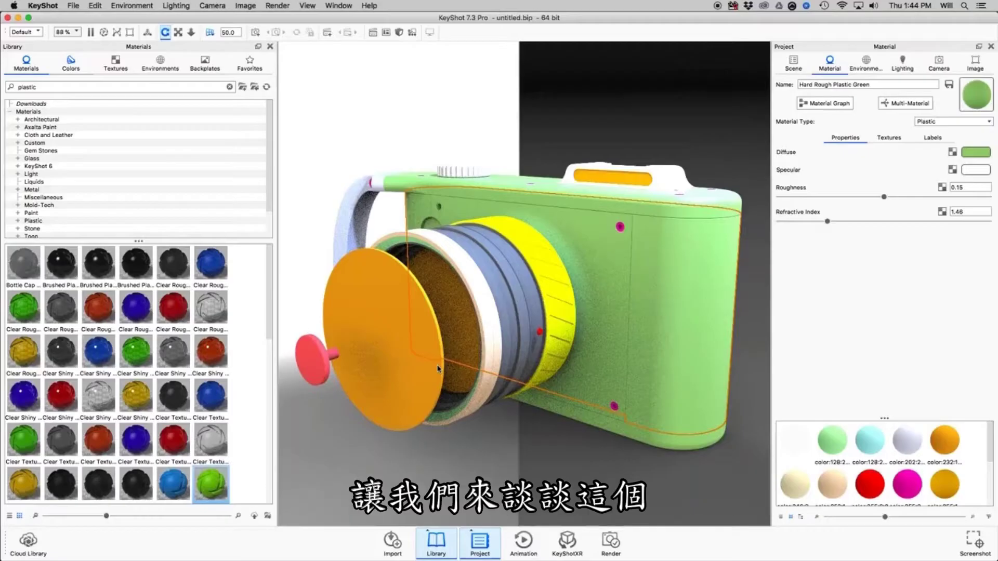
- Add a ground plane beneath the camera model and view it from the front
scroll(627, 341, "down", 5)
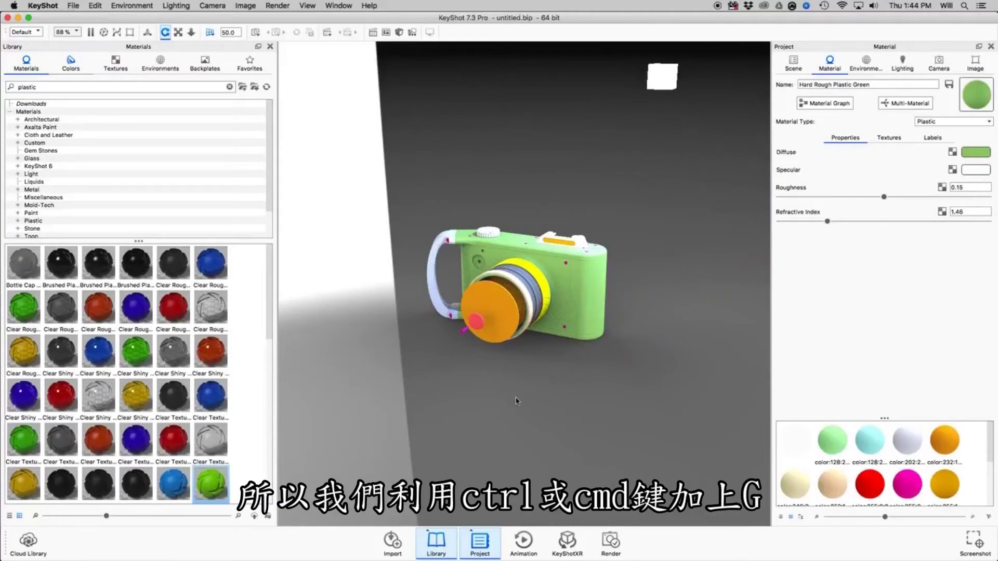
key("super+g")
left_click_drag(534, 374, 635, 107)
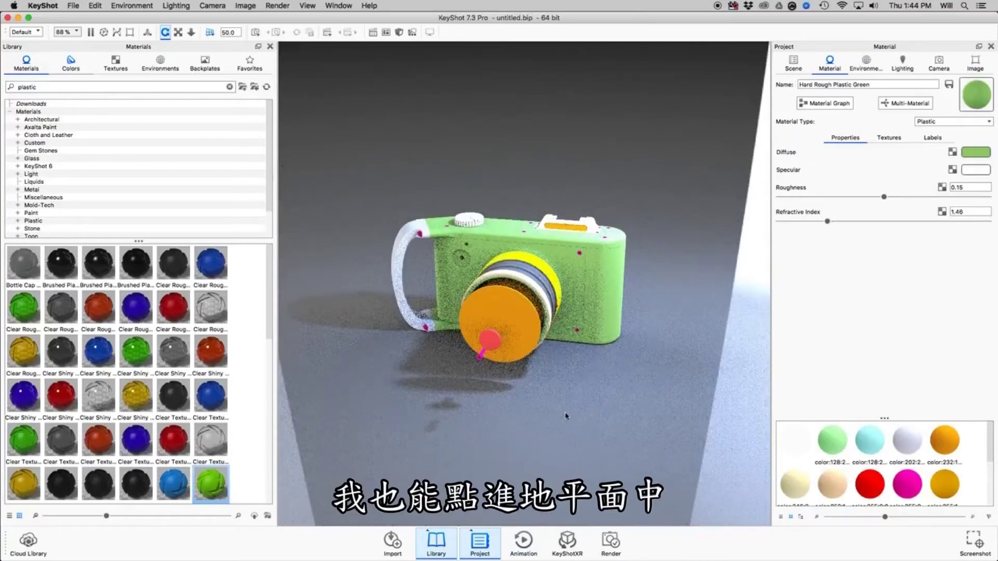
- Set the ground plane material's specular color to white, RGB 255, 255, 255, and its roughness to about 0.029
left_click_drag(564, 412, 616, 403)
double_click(585, 390)
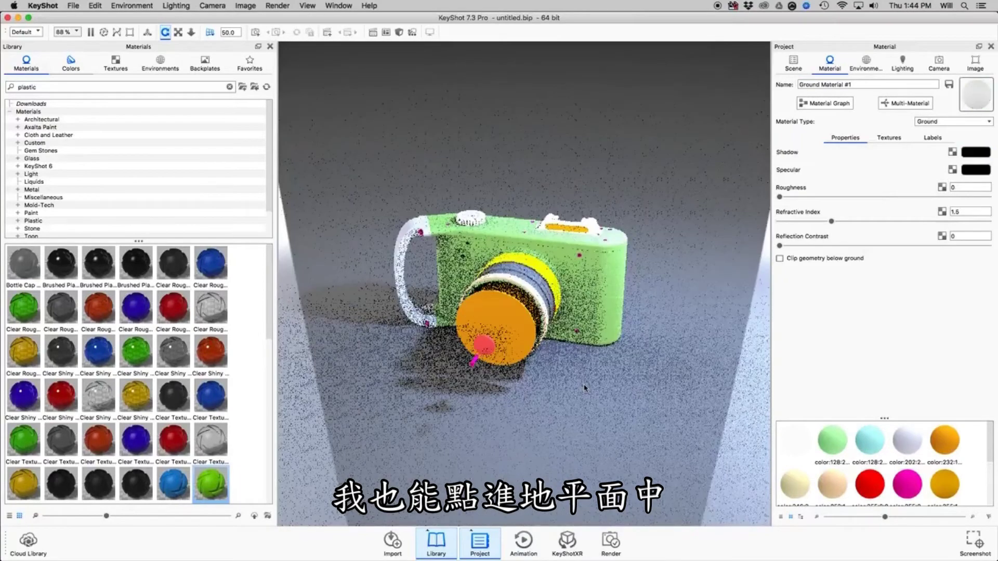
left_click(977, 171)
left_click(861, 197)
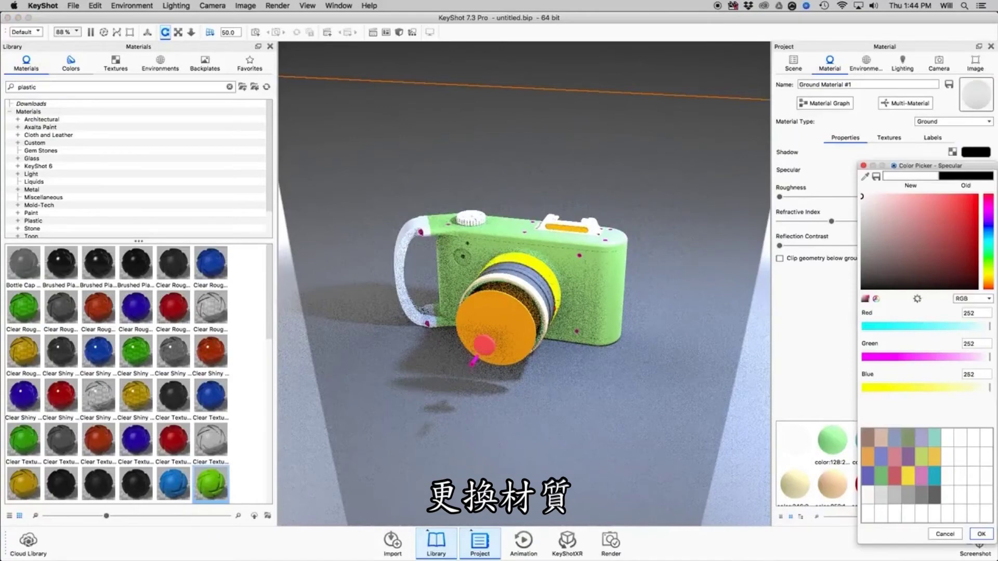
left_click_drag(861, 196, 861, 195)
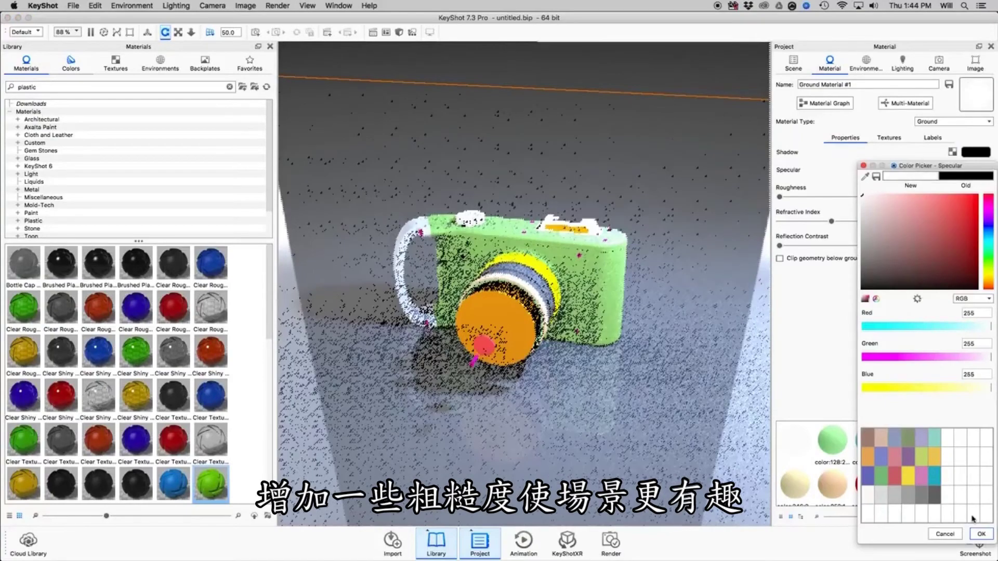
left_click(980, 534)
left_click_drag(779, 197, 880, 197)
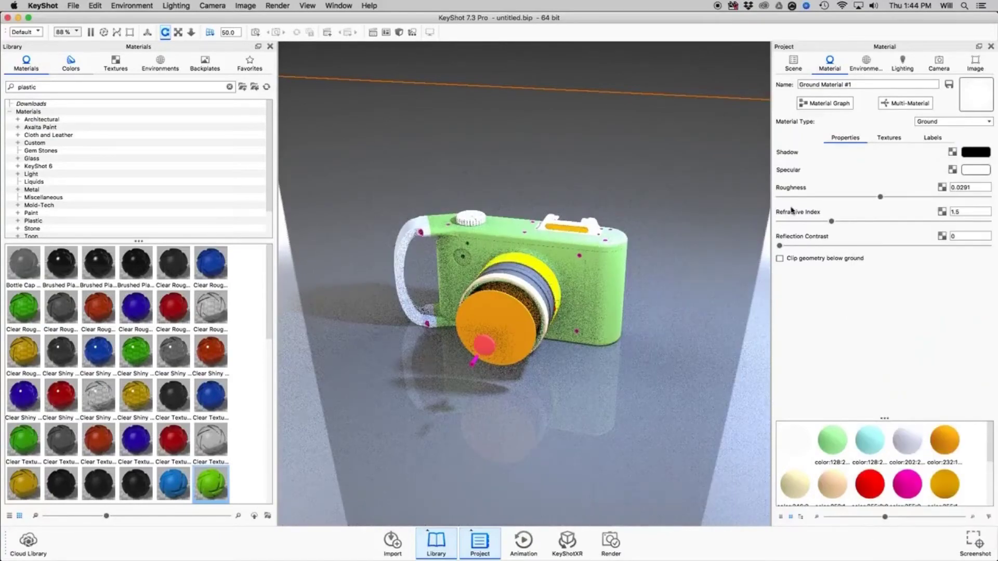
- Frame the camera model in a closer angled view and save it as a new locked camera named Render
key("super+Tab")
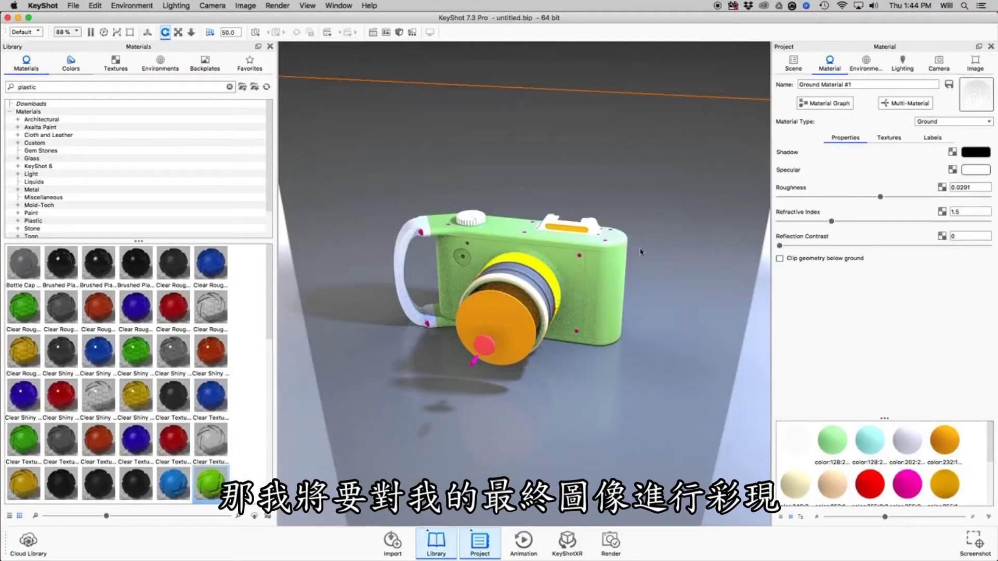
scroll(640, 252, "up", 2)
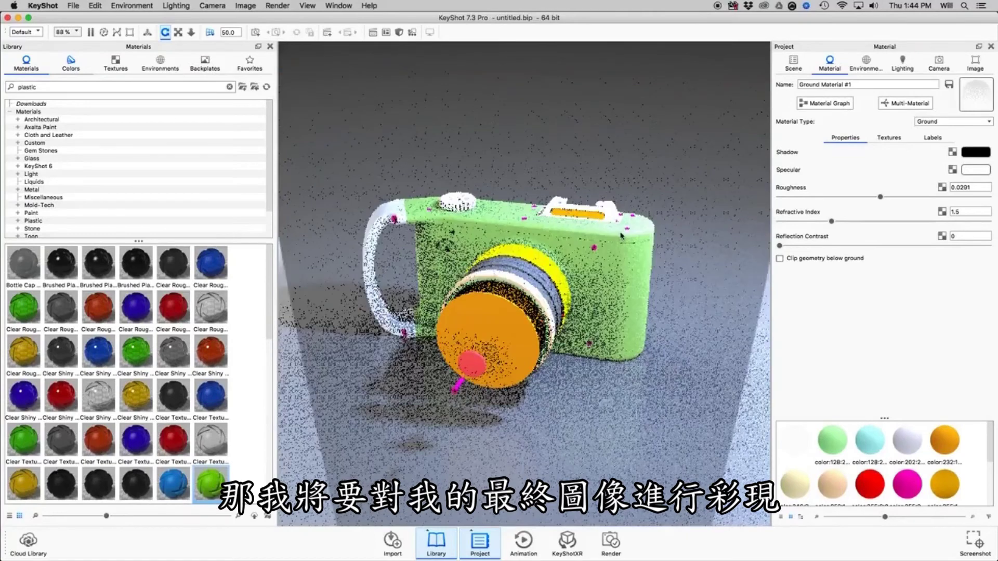
scroll(621, 235, "up", 2)
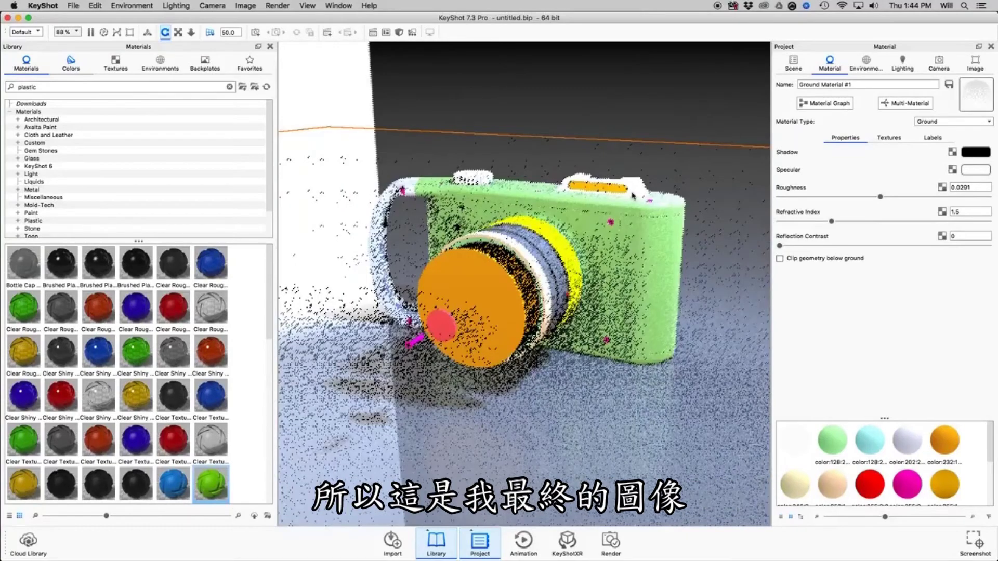
scroll(726, 210, "up", 1)
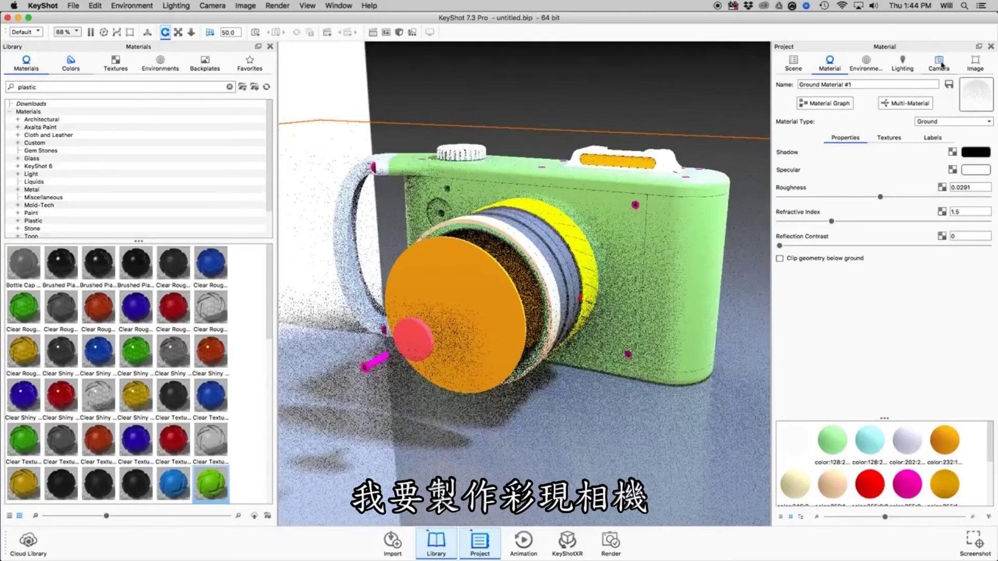
left_click(938, 63)
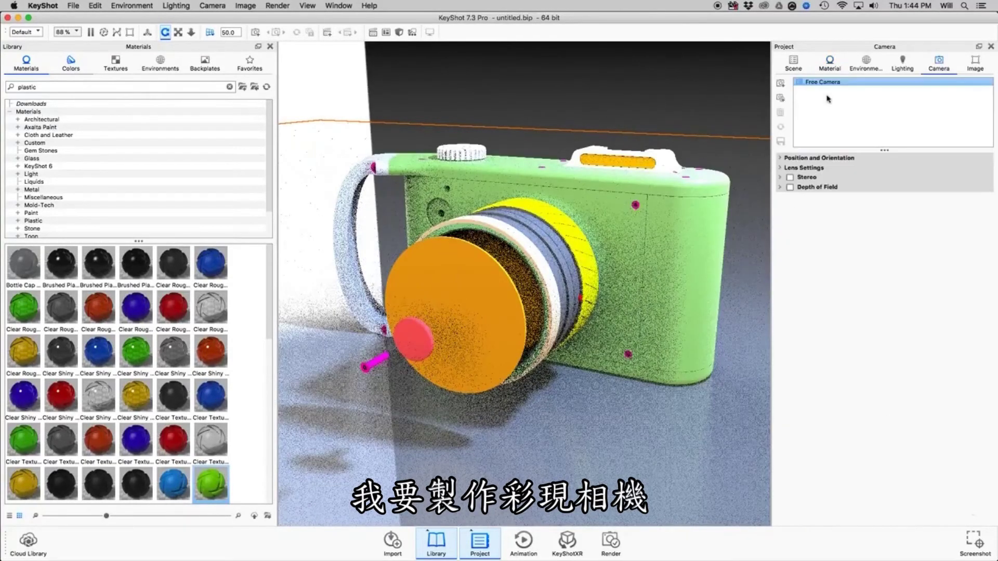
left_click(781, 85)
type("Re")
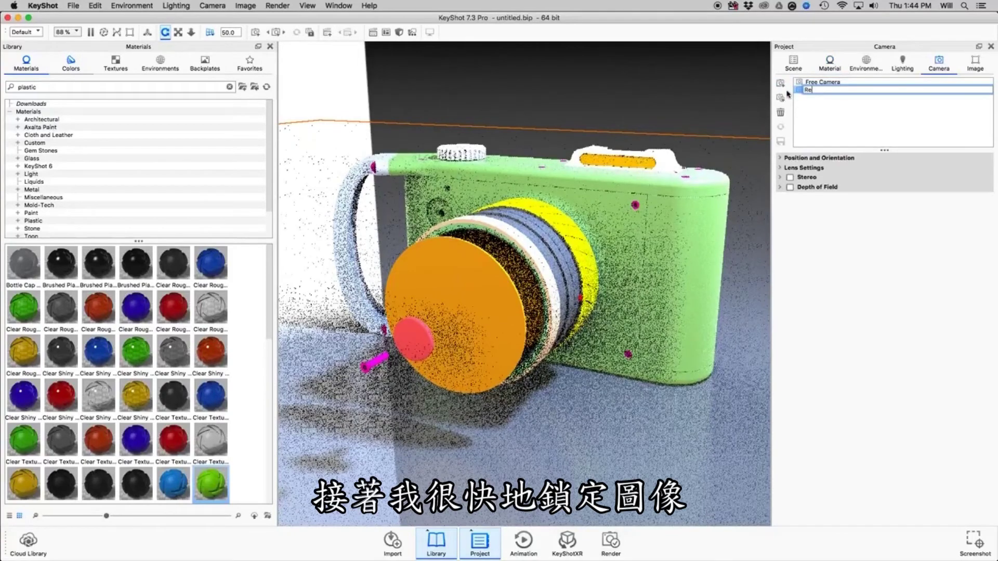
type("nde")
type("r")
key("Return")
left_click(988, 90)
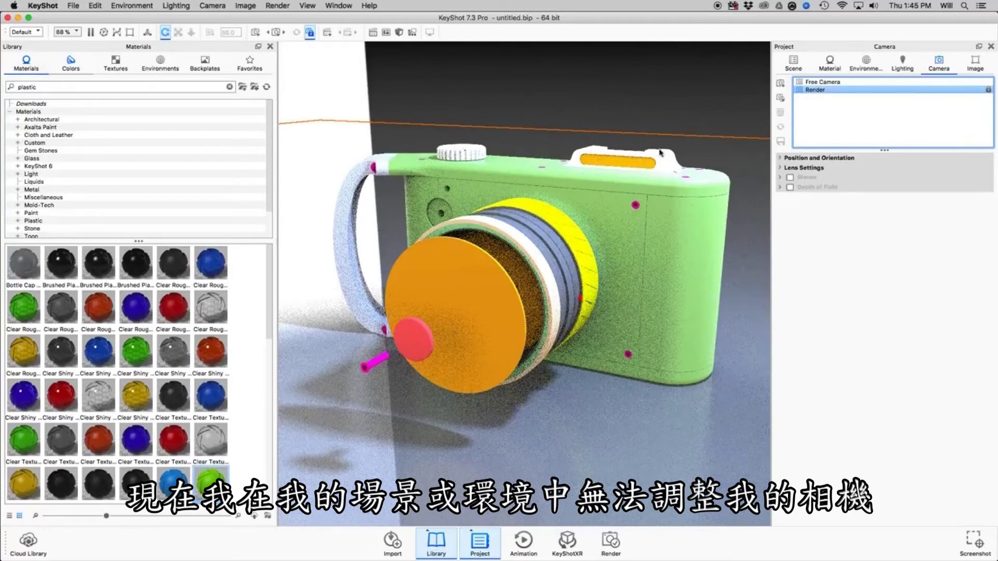
- Switch from the locked Render camera to the free camera and orbit around the model
left_click(793, 64)
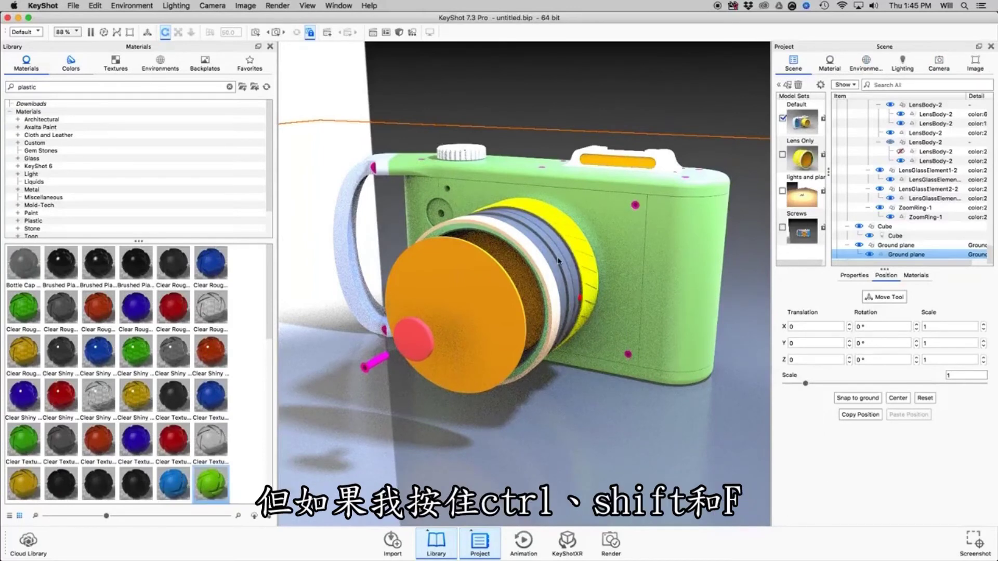
key("ctrl+shift+f")
left_click_drag(530, 167, 598, 203)
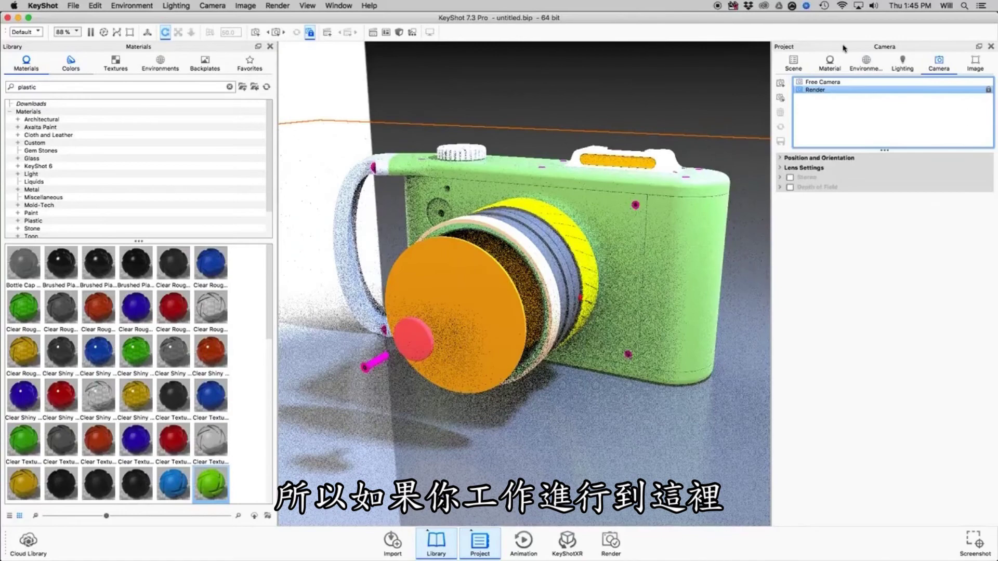
- Open the dark lens barrel's material and leave the locked Render camera for the free camera to orbit the model
left_click(793, 63)
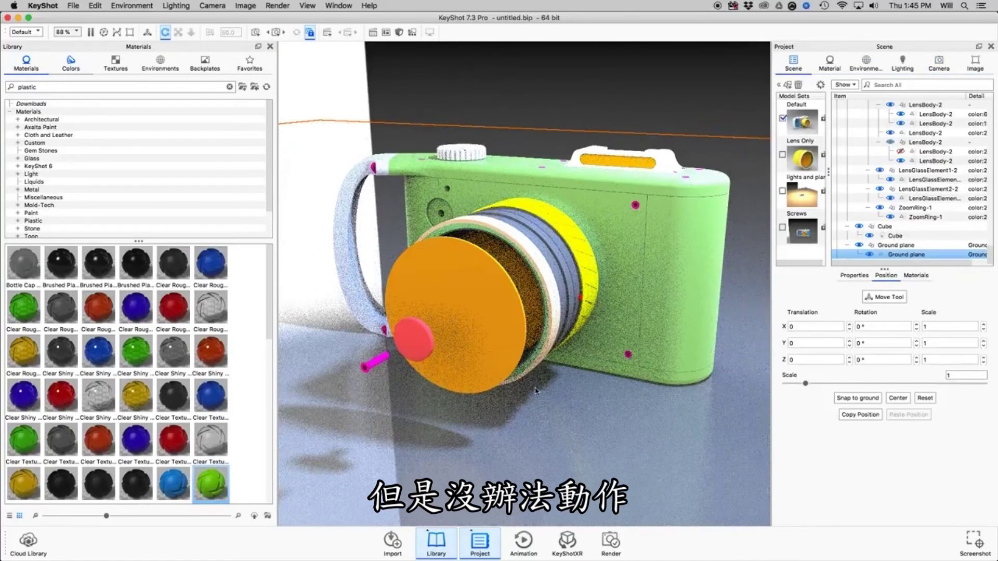
double_click(563, 314)
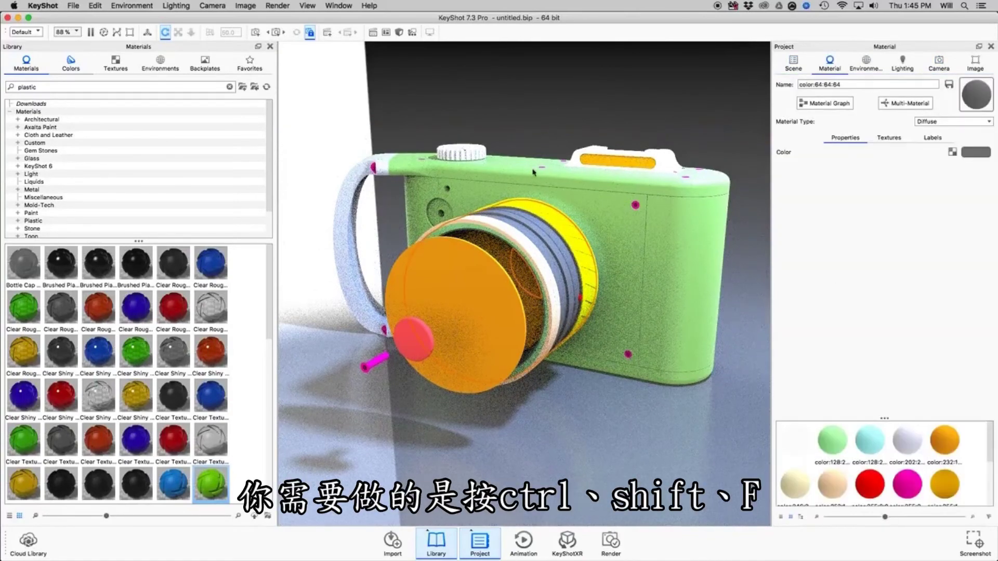
key("ctrl+shift+f")
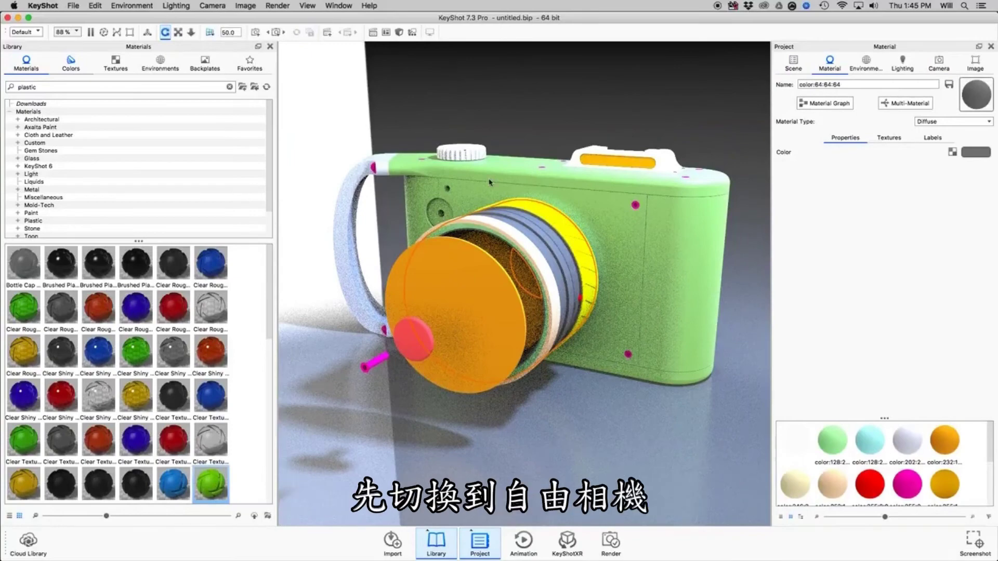
left_click_drag(533, 173, 535, 217)
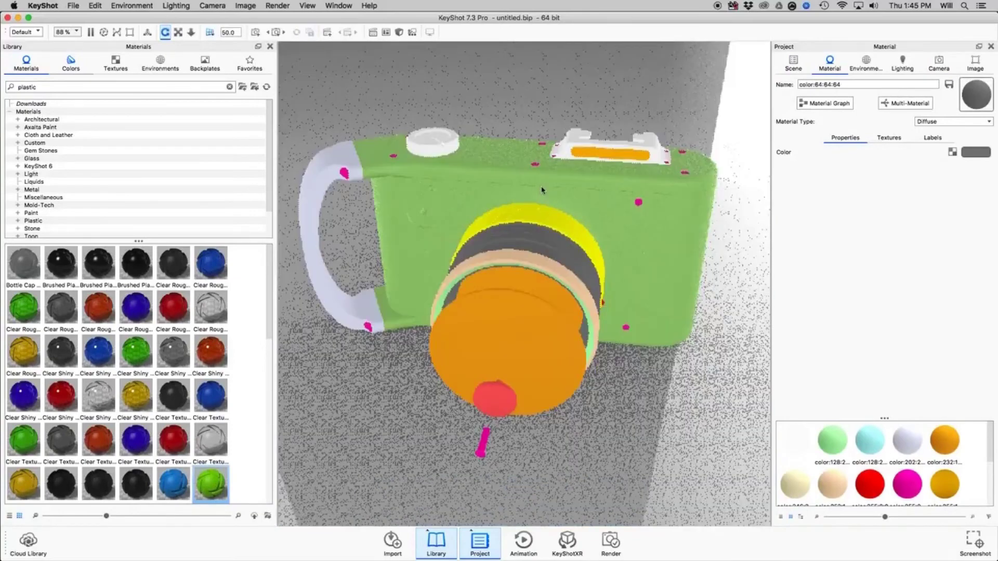
- Enable real-time region rendering and shrink the region to about 280 × 337 px around the lens edge and adjoining green body
key("ctrl+shift+r")
left_click_drag(511, 172, 499, 225)
scroll(499, 225, "up", 3)
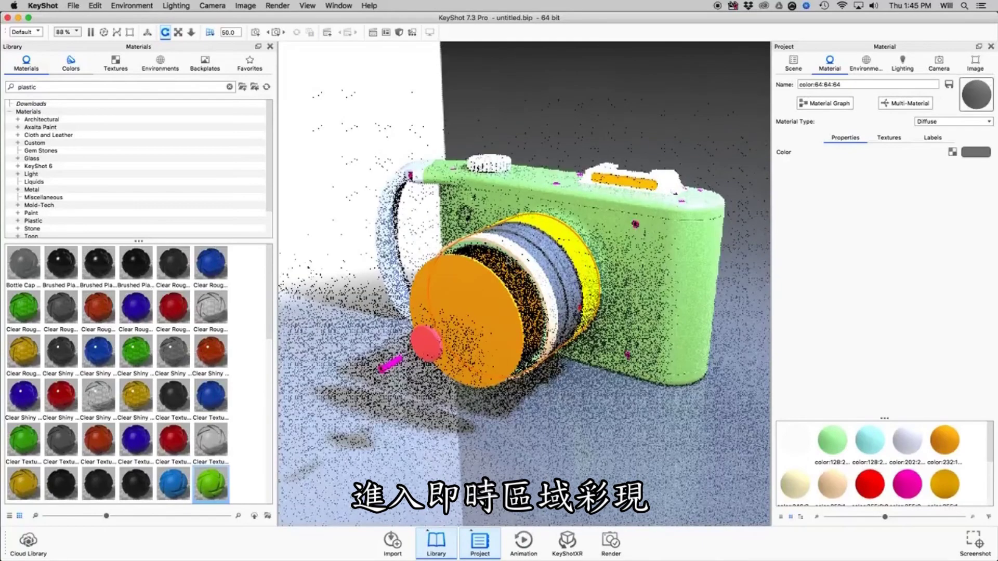
left_click_drag(510, 260, 510, 245)
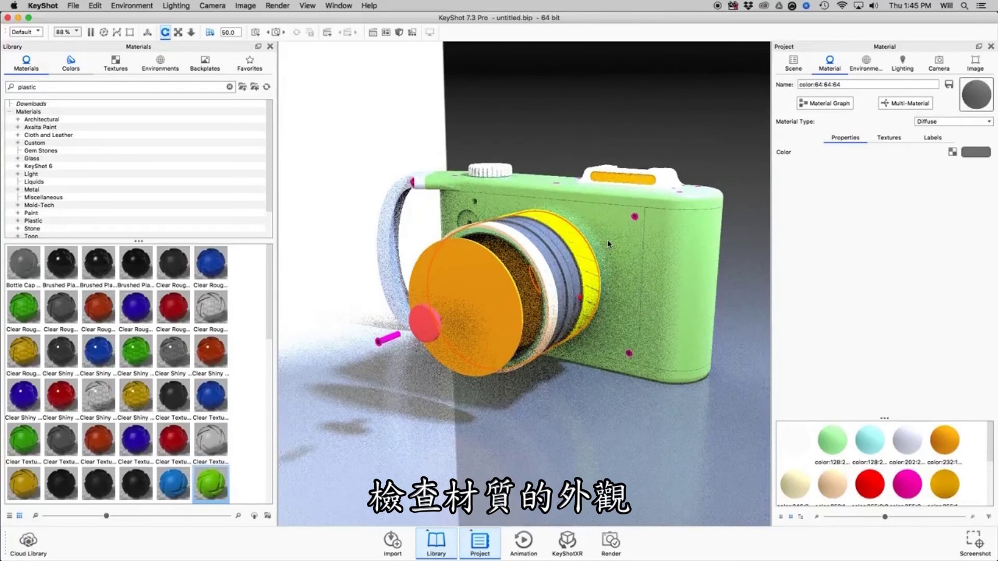
key("alt+super+r")
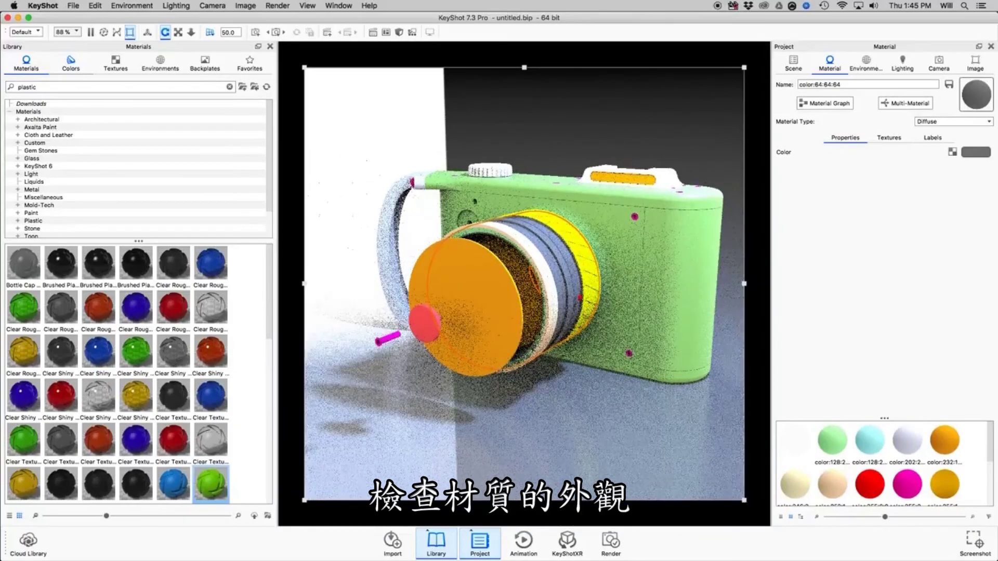
left_click_drag(304, 500, 531, 365)
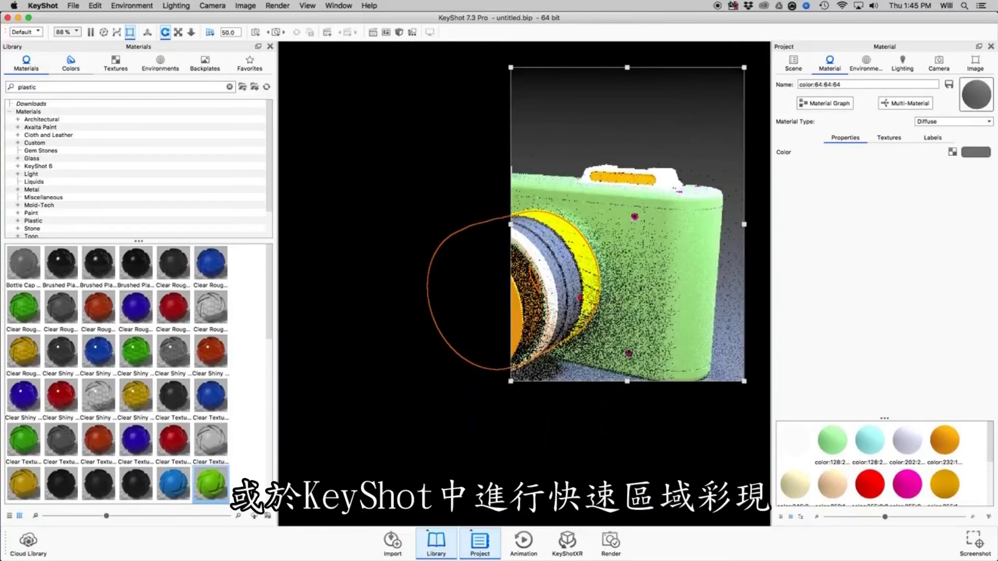
left_click_drag(744, 67, 656, 206)
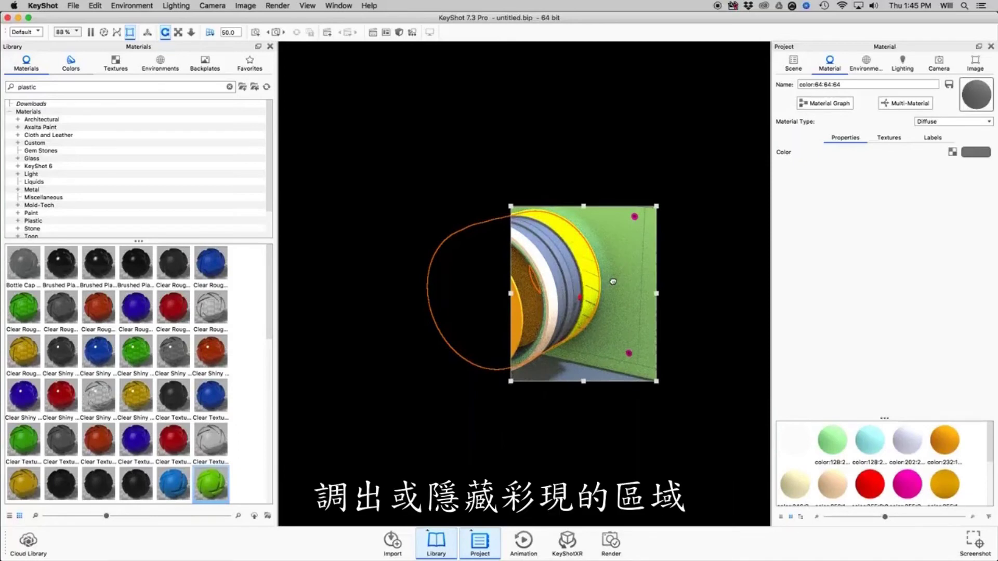
- Turn region rendering off, and toggle the Region option on and off again in the image settings
key("super+shift+r")
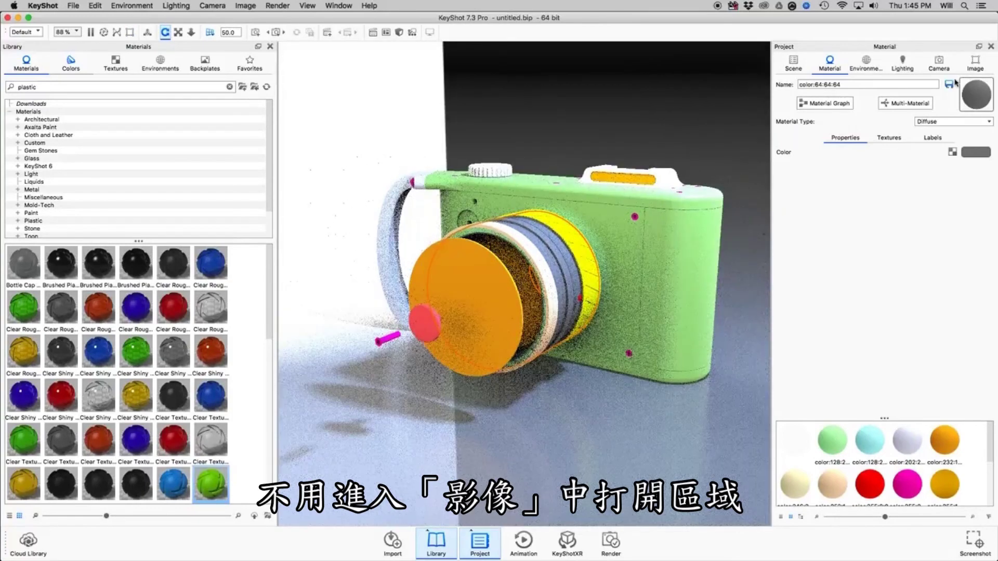
left_click(975, 62)
left_click(790, 142)
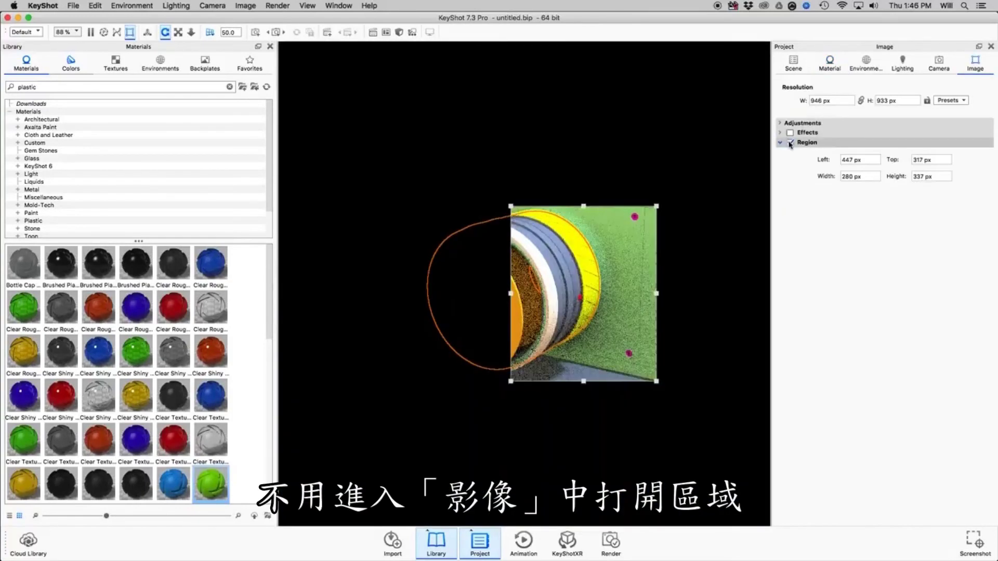
left_click(789, 142)
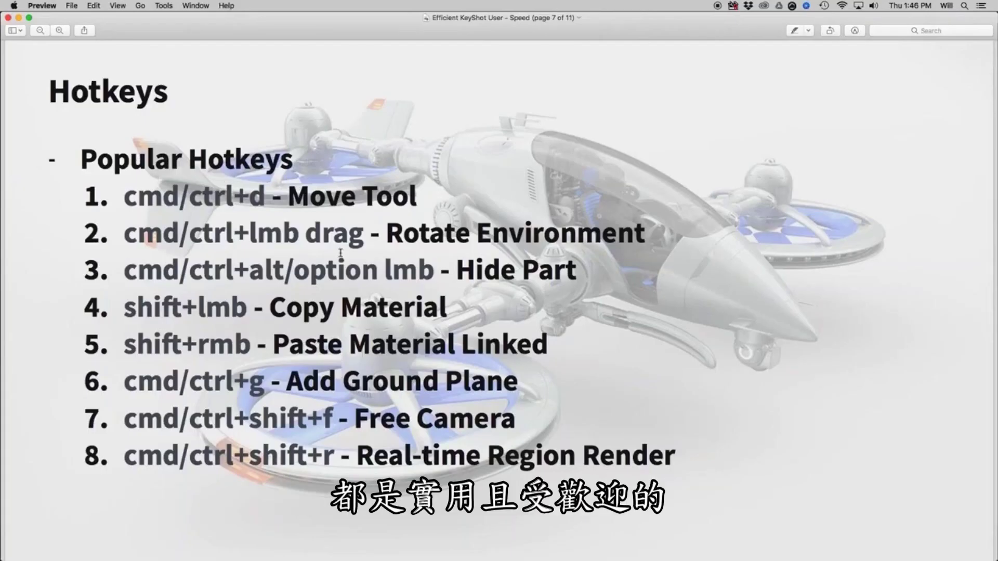
- Review the Popular Hotkeys slide in Preview and move on to the Materials slide
scroll(340, 253, "down", 1)
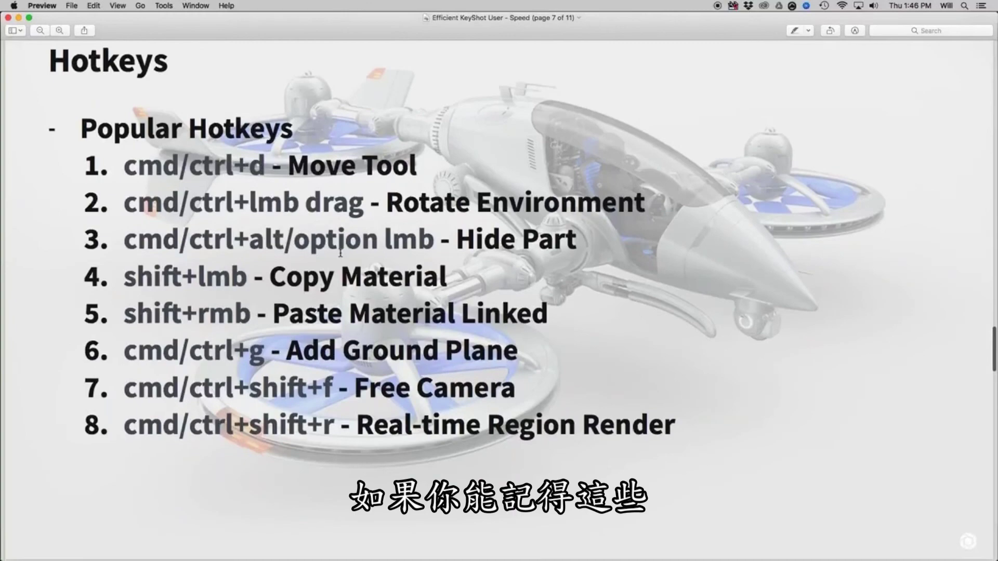
scroll(340, 253, "down", 3)
scroll(340, 253, "down", 5)
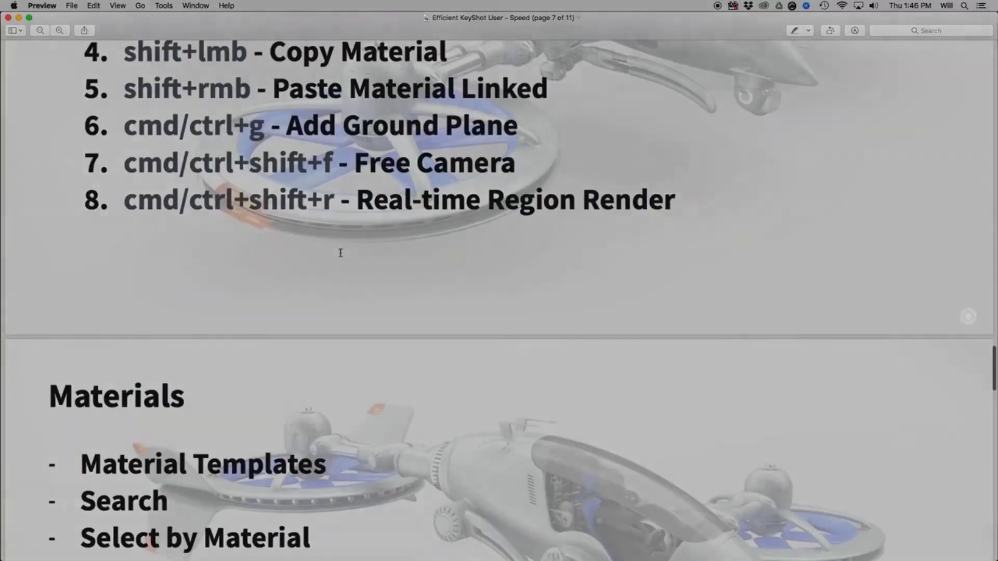